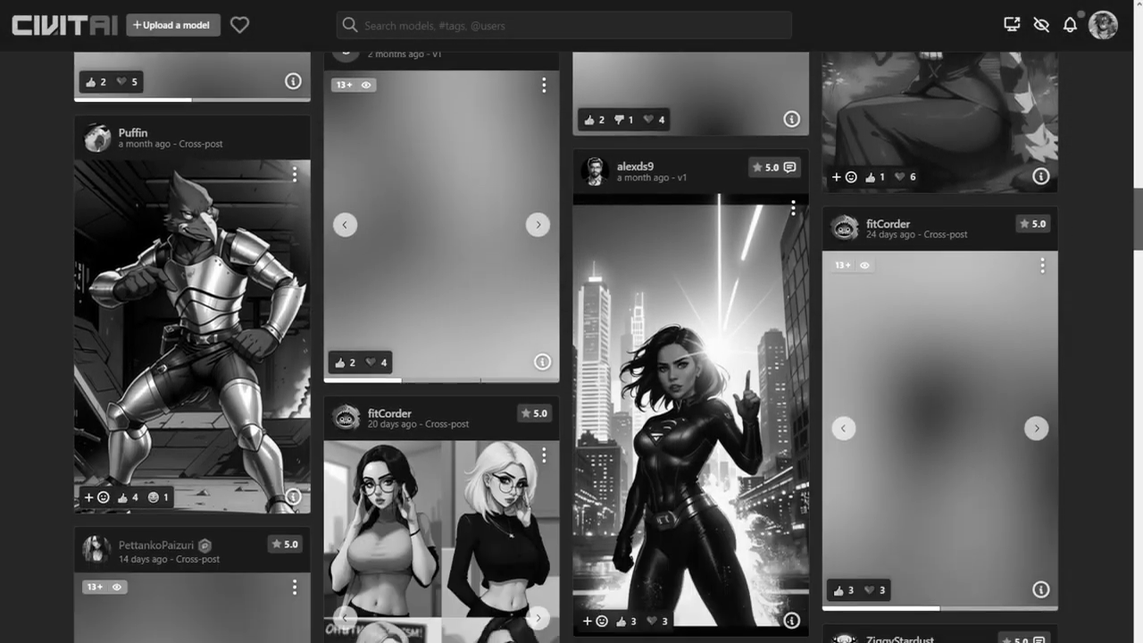
{"action": "scroll", "coordinate": [571, 348], "scroll_direction": "up", "scroll_amount": 6}
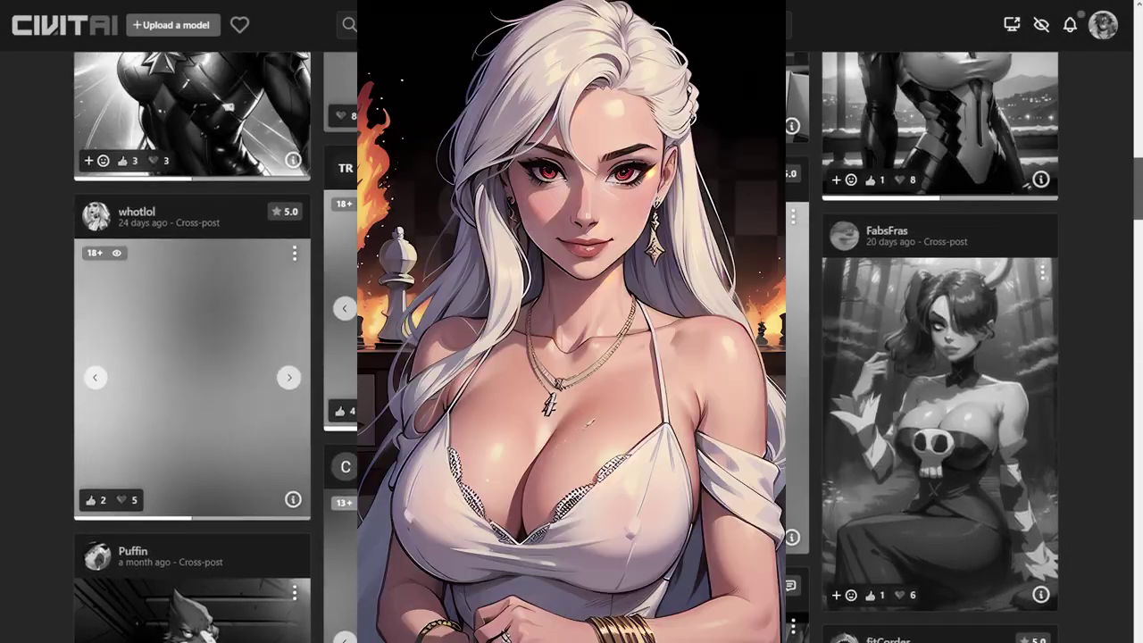
{"action": "scroll", "coordinate": [572, 348], "scroll_direction": "up", "scroll_amount": 5}
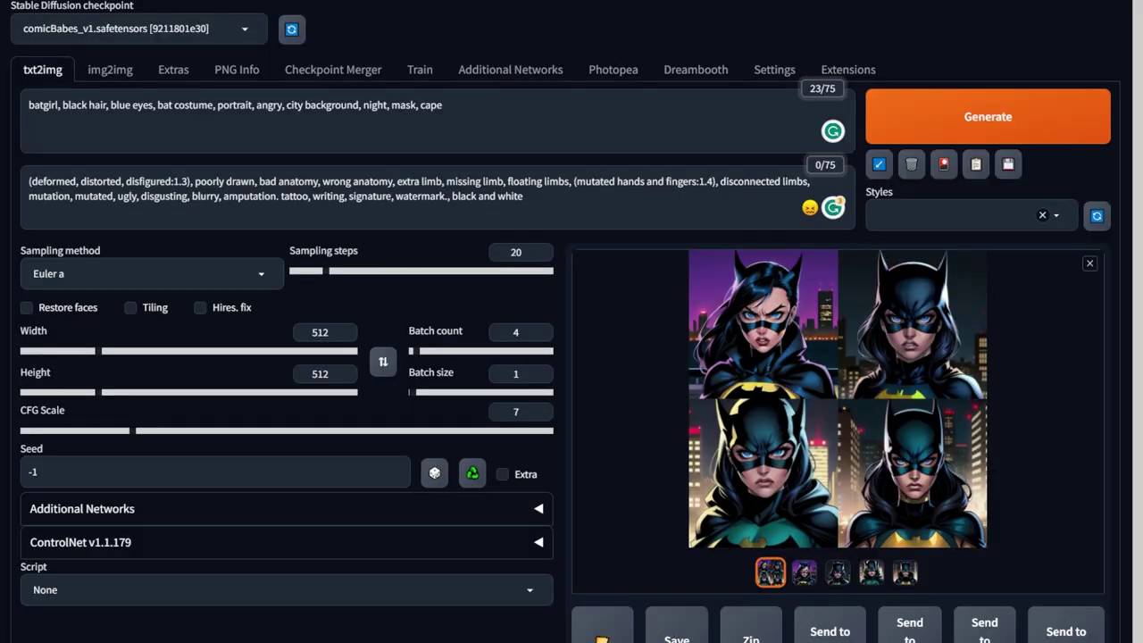
In the Stable Diffusion web UI, set the sampler to DPM++ SDE Karras, 50 sampling steps and CFG scale 9, and generate the batgirl images
{"action": "left_click", "coordinate": [143, 273]}
{"action": "left_click", "coordinate": [72, 555]}
{"action": "left_click_drag", "start_coordinate": [326, 271], "coordinate": [376, 270]}
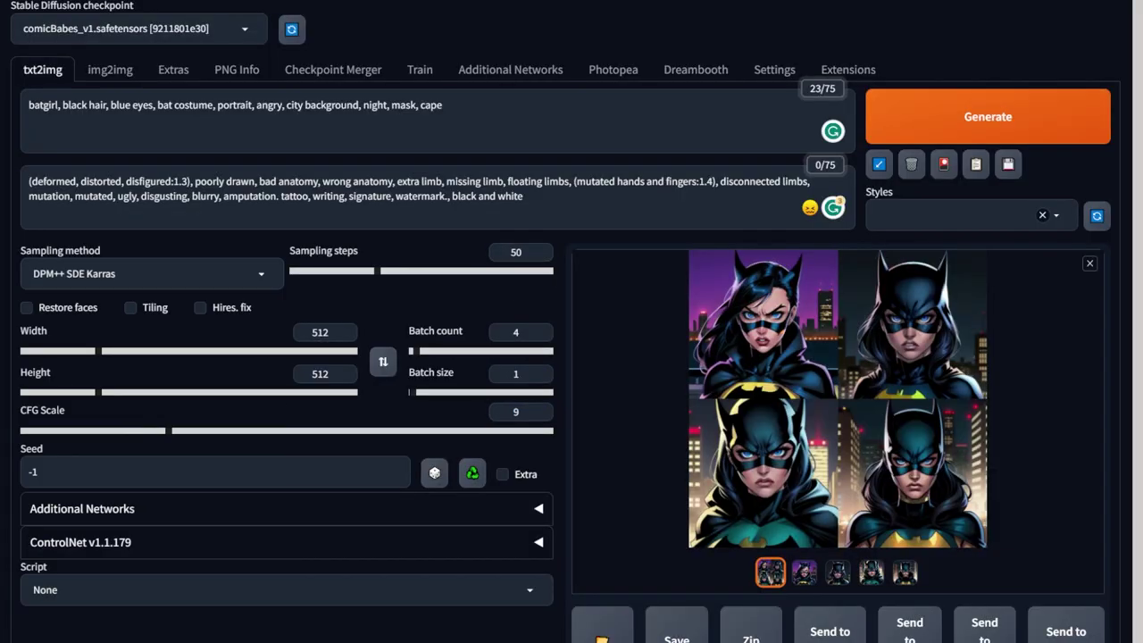
{"action": "left_click", "coordinate": [988, 117]}
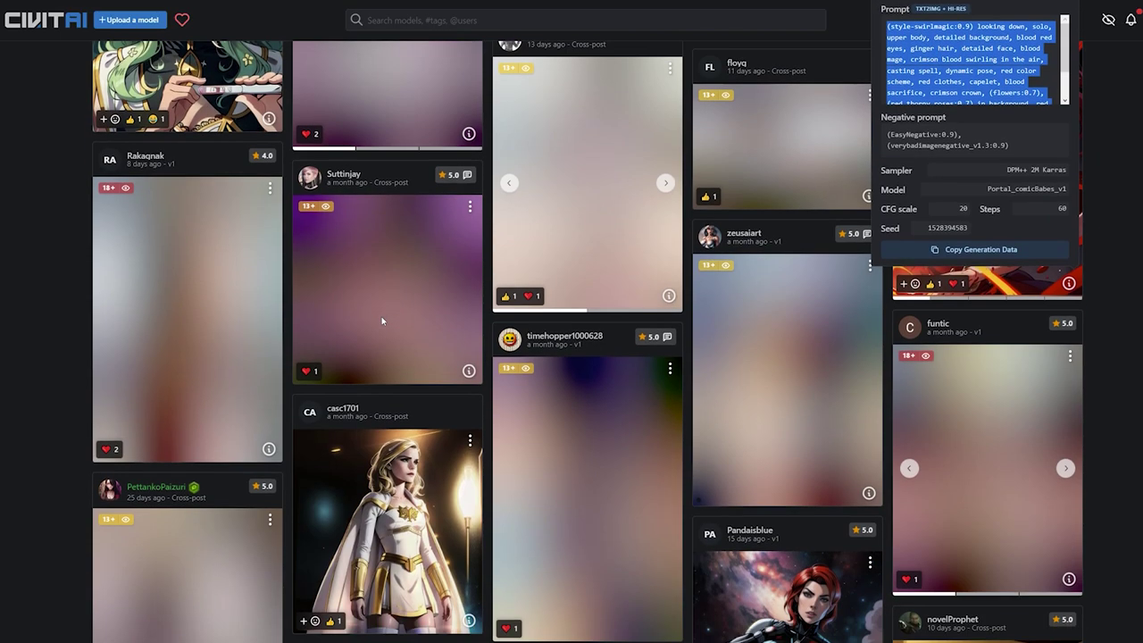
On Civitai, look through the Comic Babes checkpoint's community gallery, discussion, example images and version details
{"action": "scroll", "coordinate": [382, 320], "scroll_direction": "down", "scroll_amount": 3}
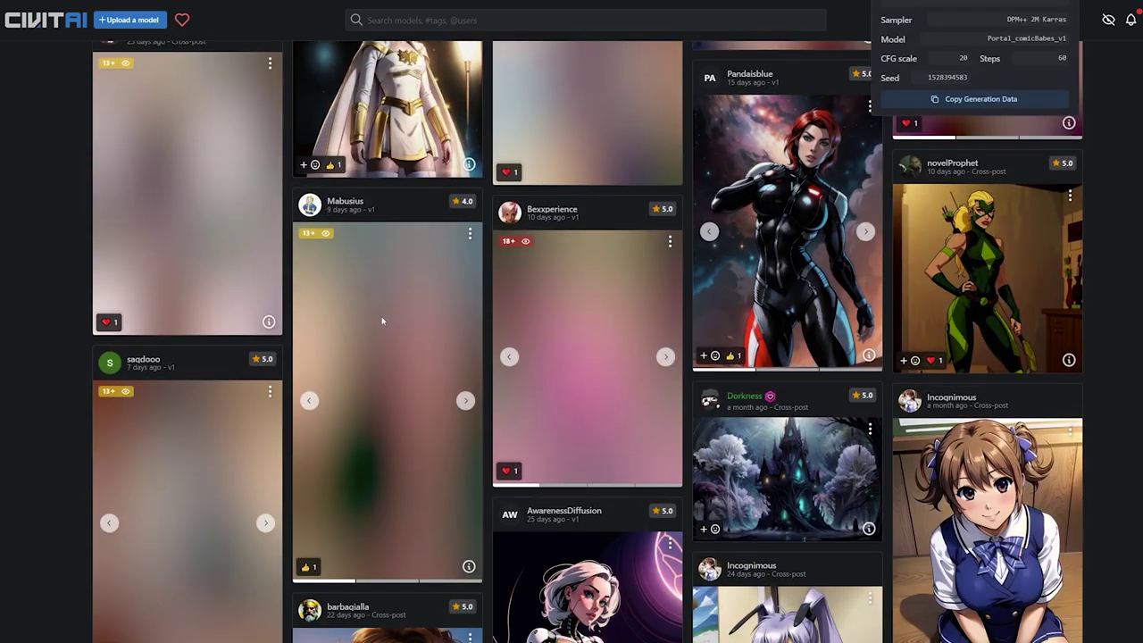
{"action": "scroll", "coordinate": [381, 316], "scroll_direction": "down", "scroll_amount": 2}
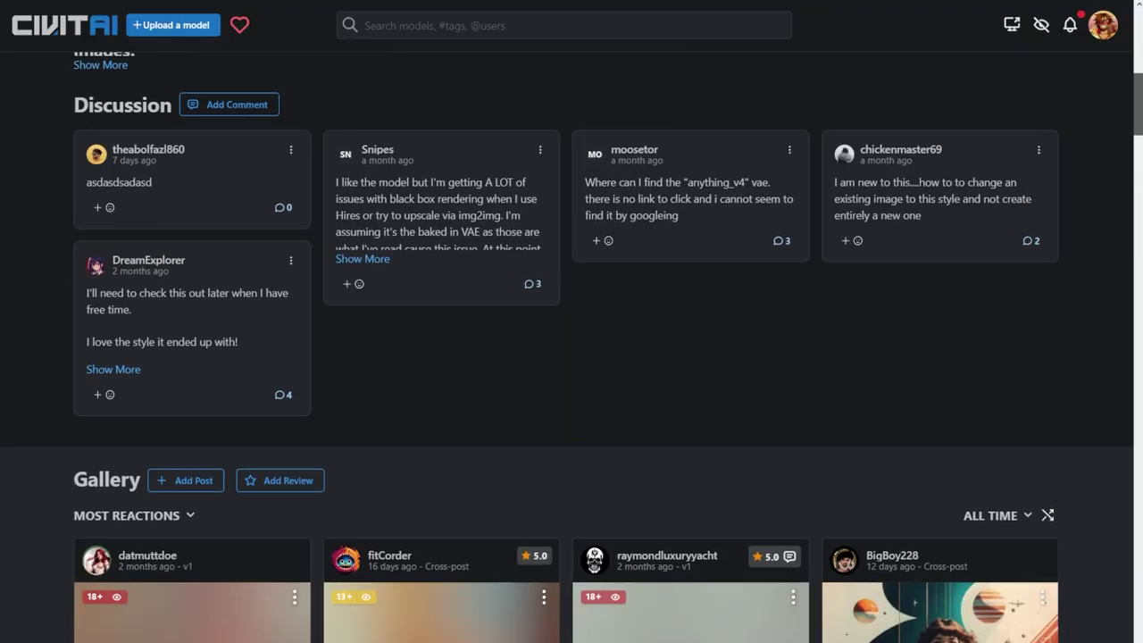
{"action": "scroll", "coordinate": [571, 357], "scroll_direction": "down", "scroll_amount": 5}
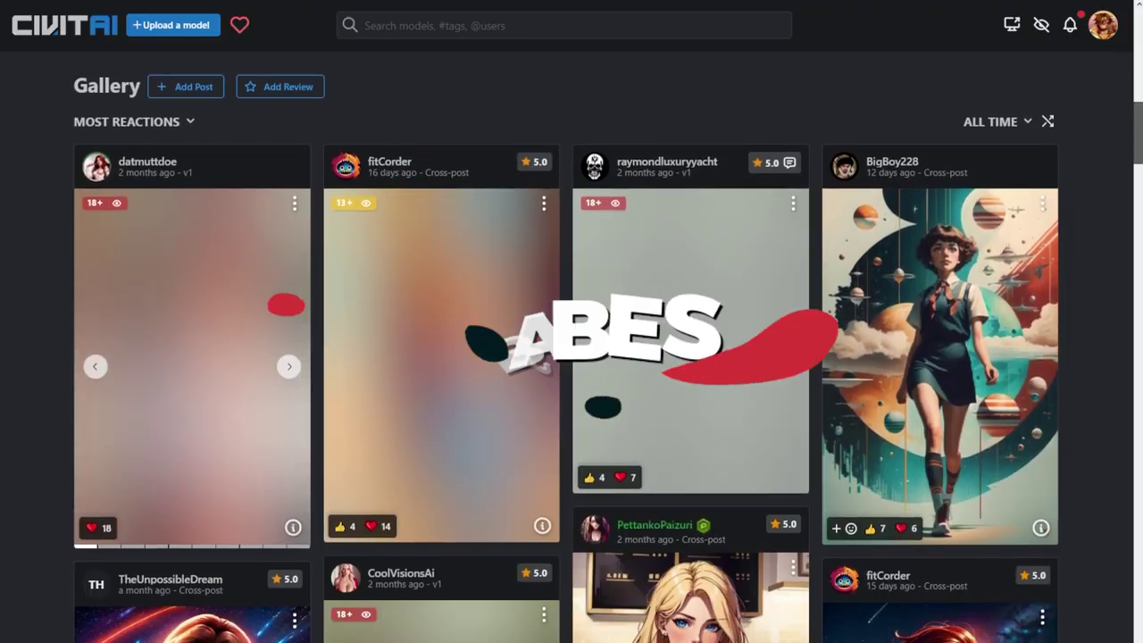
{"action": "scroll", "coordinate": [571, 357], "scroll_direction": "down", "scroll_amount": 8}
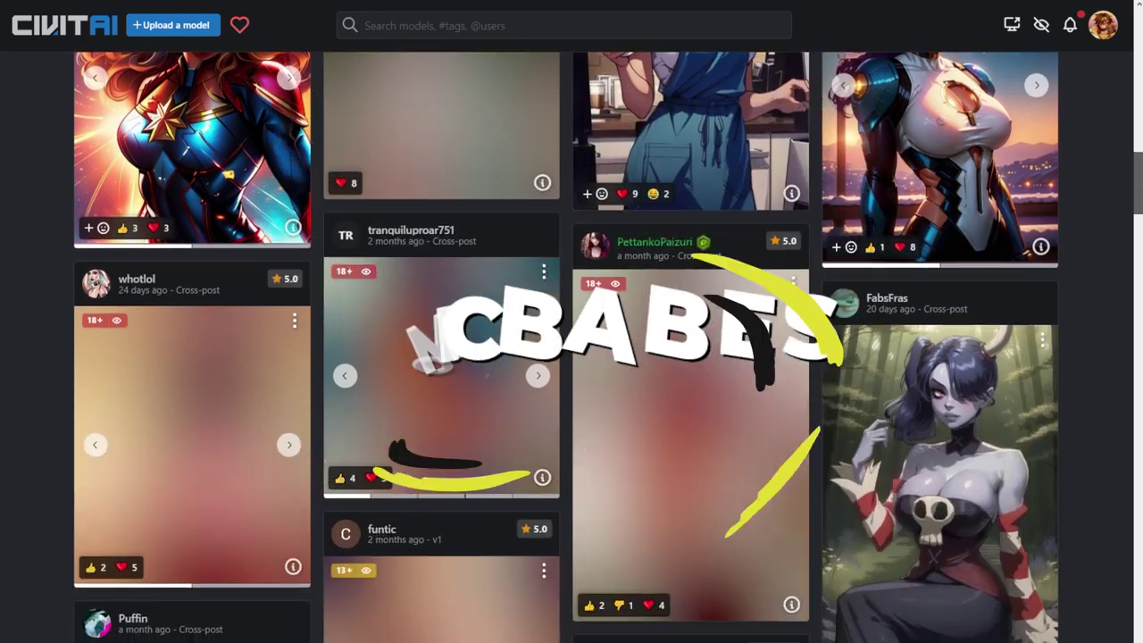
{"action": "scroll", "coordinate": [571, 357], "scroll_direction": "down", "scroll_amount": 6}
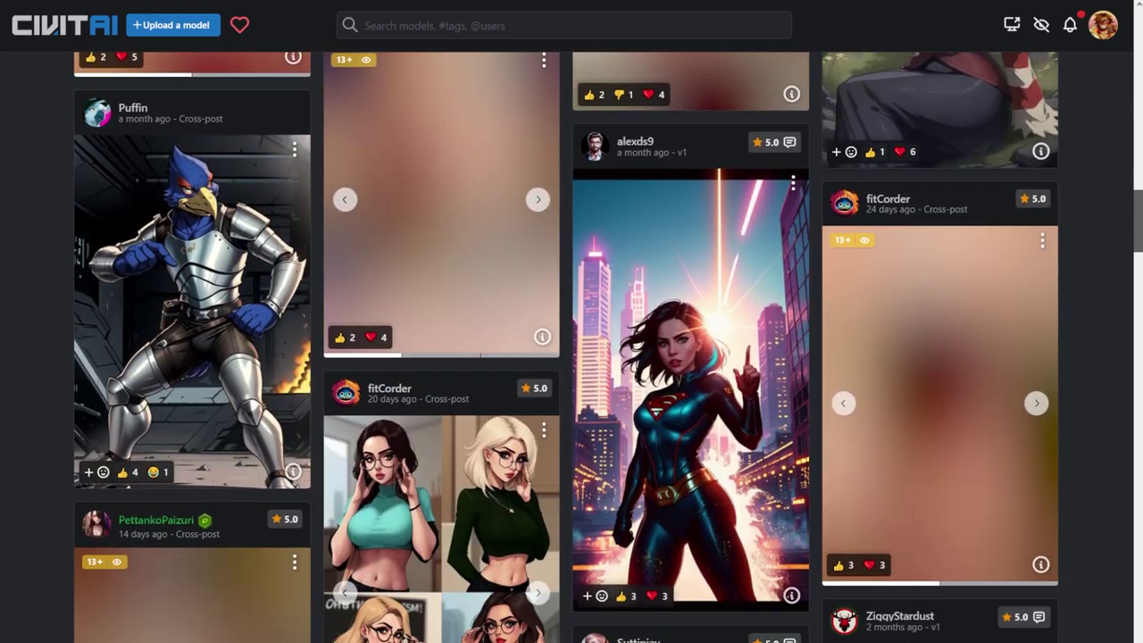
{"action": "scroll", "coordinate": [572, 358], "scroll_direction": "up", "scroll_amount": 6}
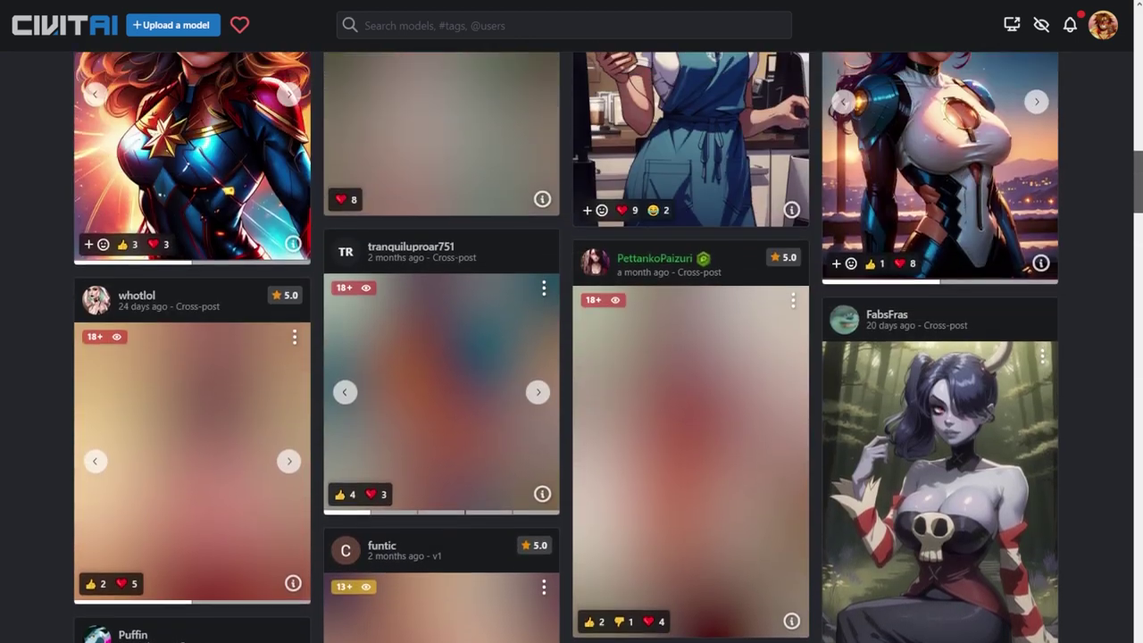
{"action": "scroll", "coordinate": [572, 357], "scroll_direction": "up", "scroll_amount": 10}
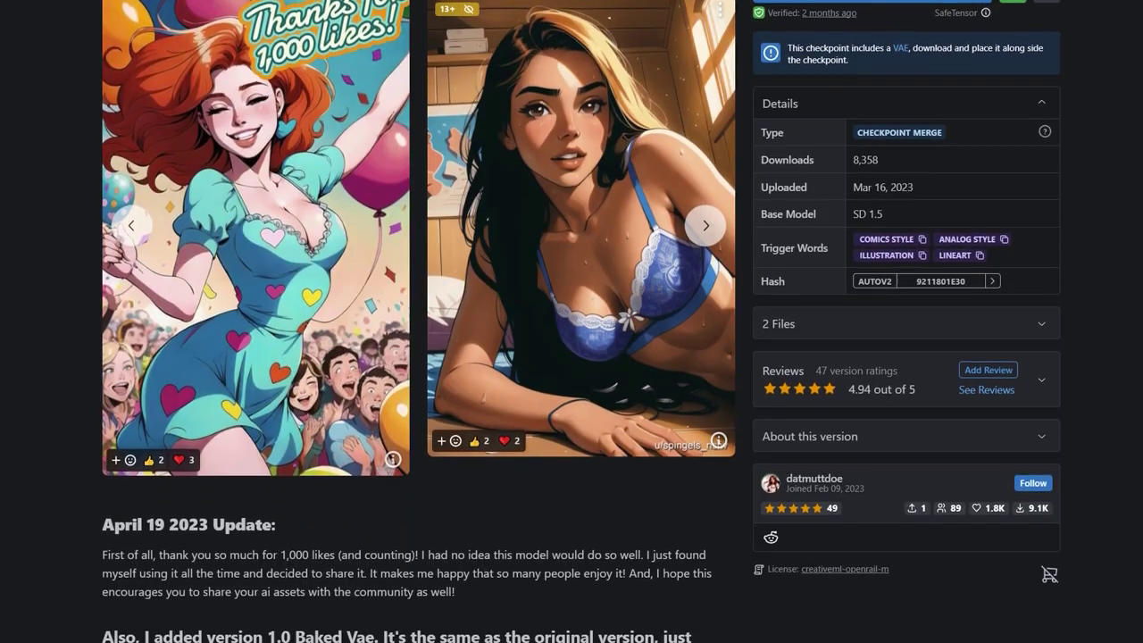
{"action": "scroll", "coordinate": [949, 2], "scroll_direction": "down", "scroll_amount": 2}
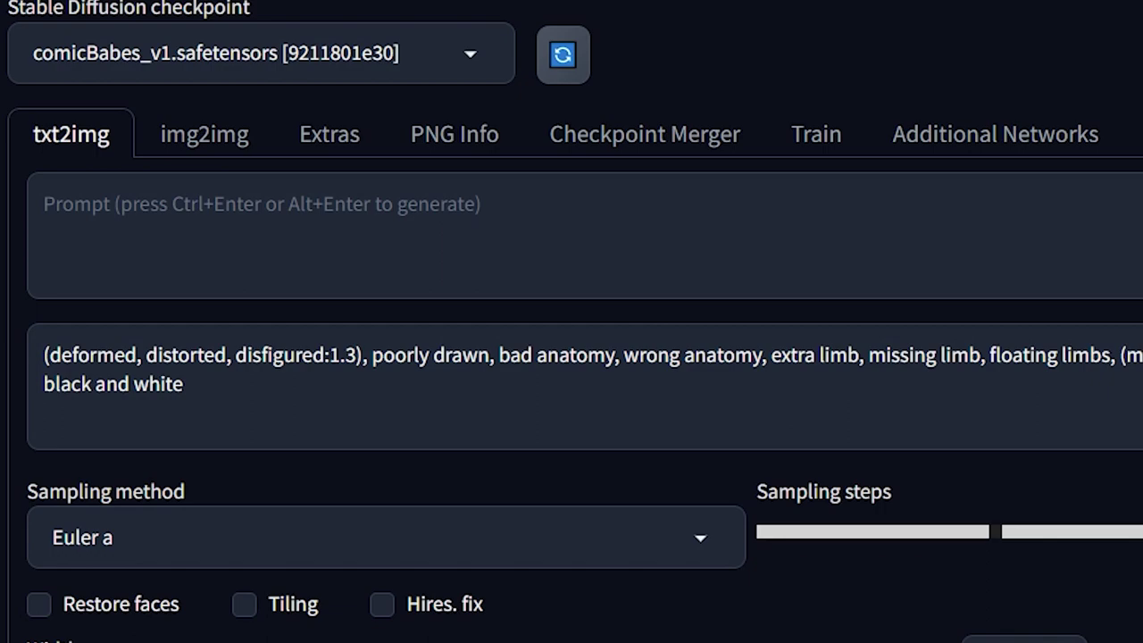
In the Stable Diffusion web UI, use the comicBabes_v1.safetensors checkpoint and enter a negative prompt running from "(deformed, distorted, disfigured:1.3)" to "black and white"
{"action": "left_click", "coordinate": [215, 53]}
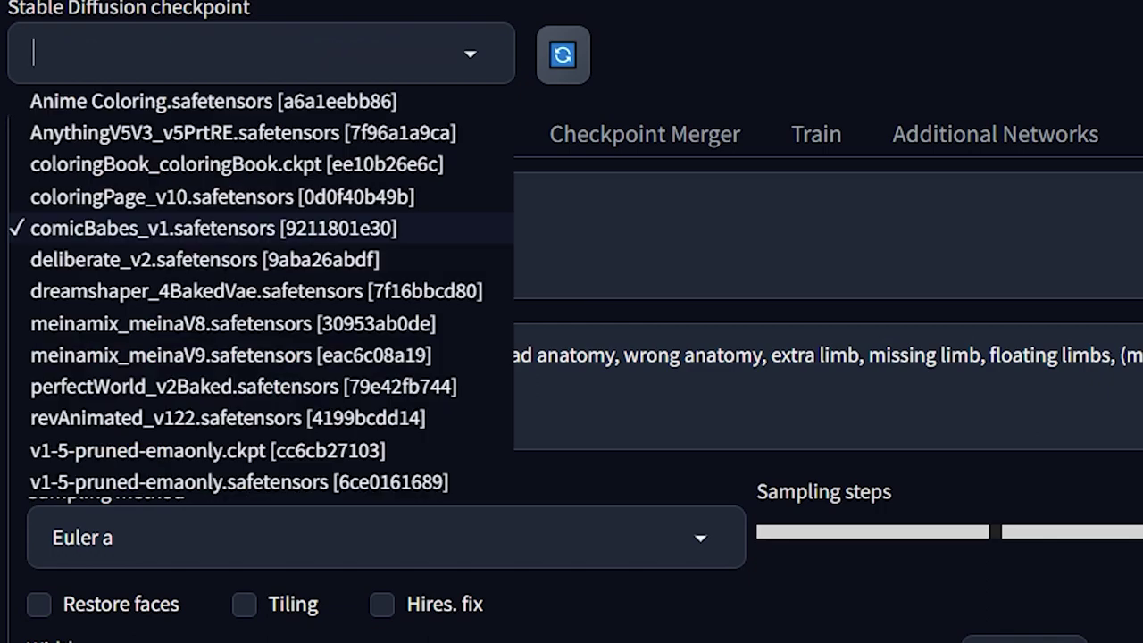
{"action": "left_click", "coordinate": [11, 50]}
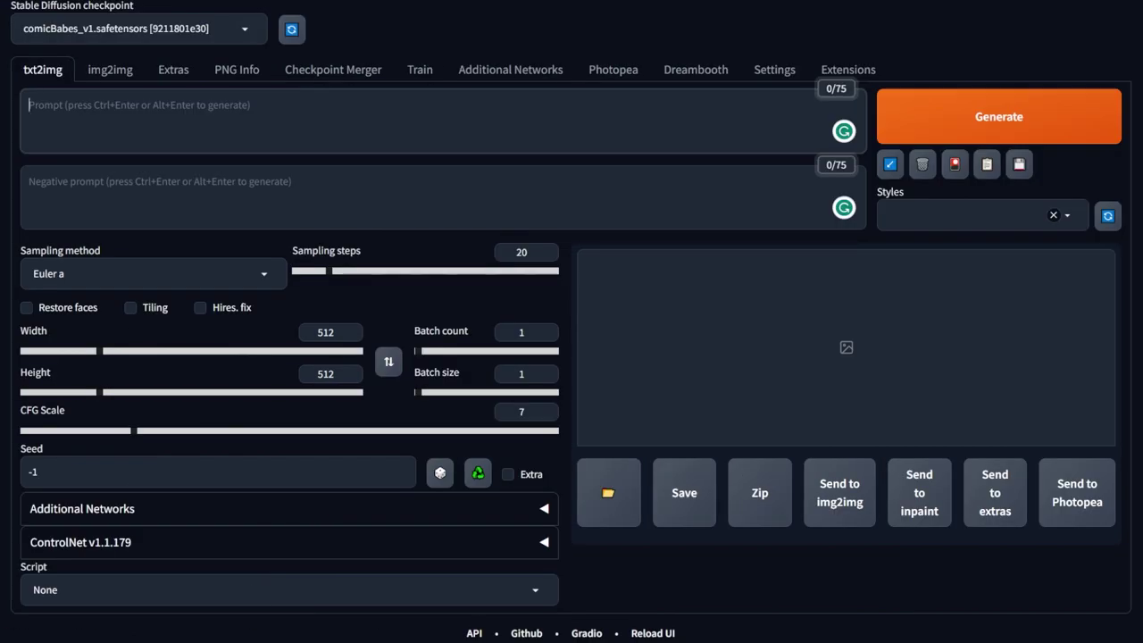
{"action": "left_click", "coordinate": [29, 104]}
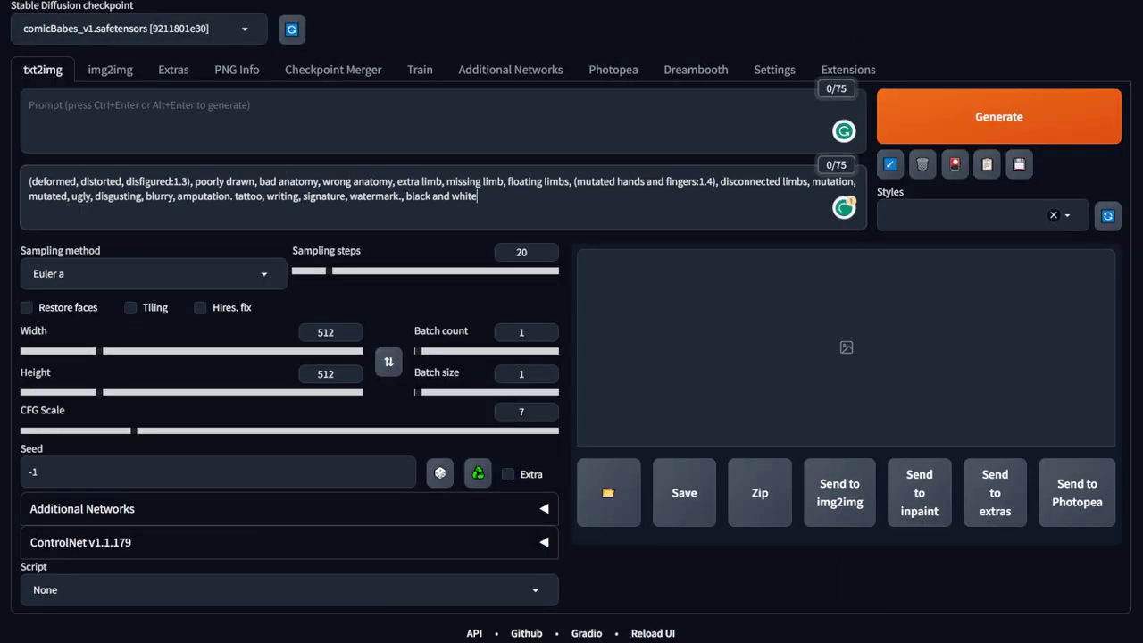
{"action": "left_click_drag", "start_coordinate": [478, 196], "coordinate": [30, 182]}
{"action": "left_click", "coordinate": [376, 196]}
Enter "batgirl" as the prompt and generate an image from it
{"action": "left_click", "coordinate": [339, 119]}
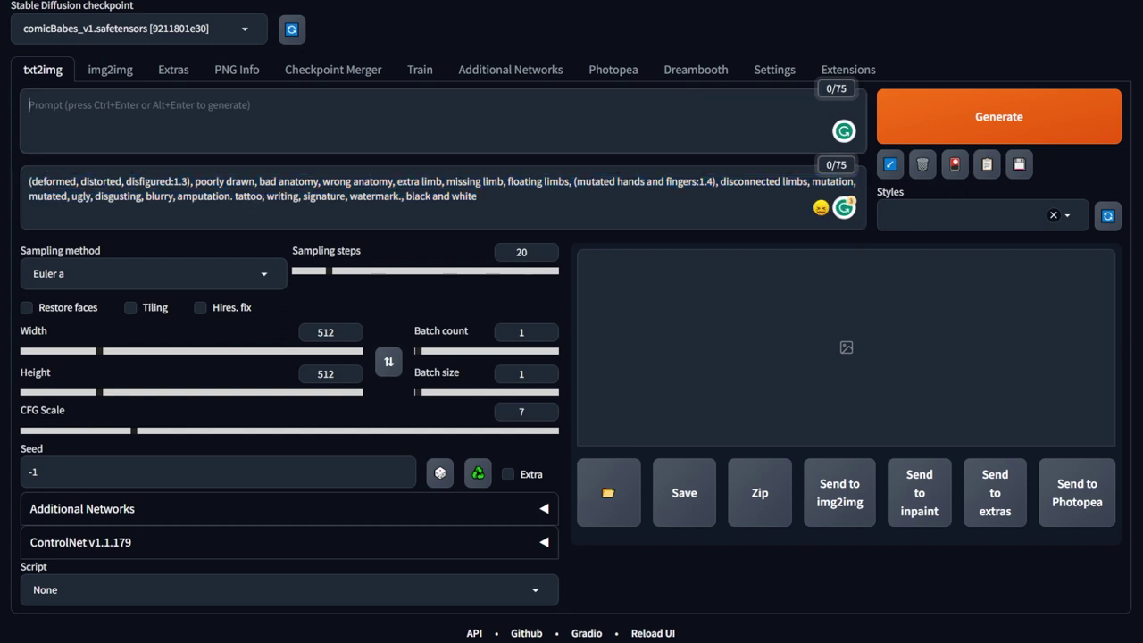
{"action": "type", "text": "batg"}
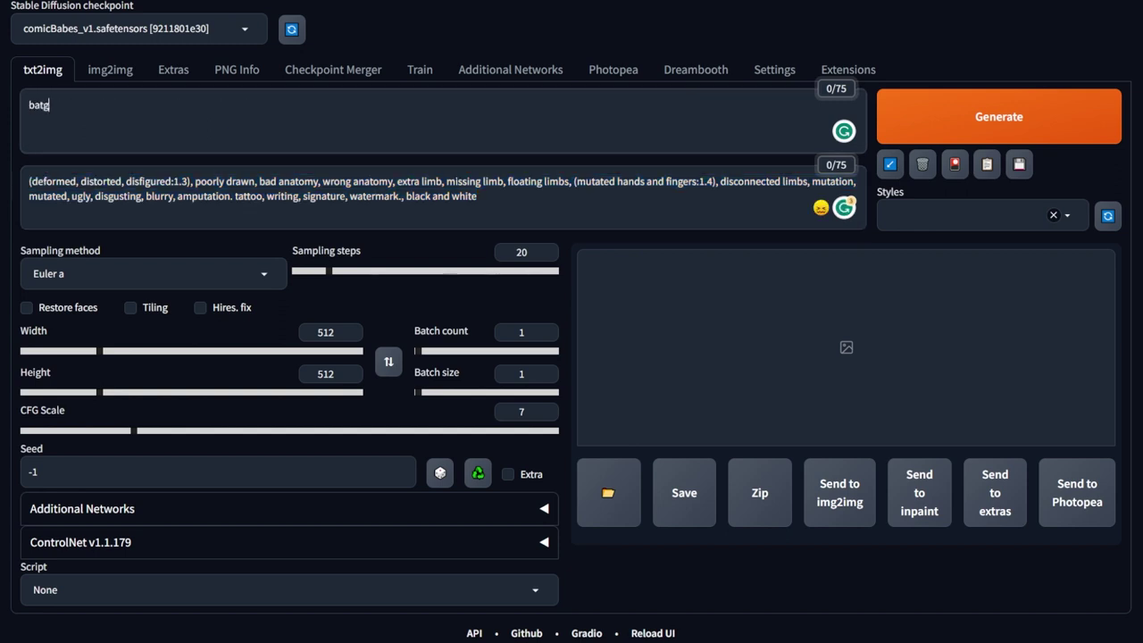
{"action": "type", "text": "irl"}
{"action": "key", "text": "ctrl+Return"}
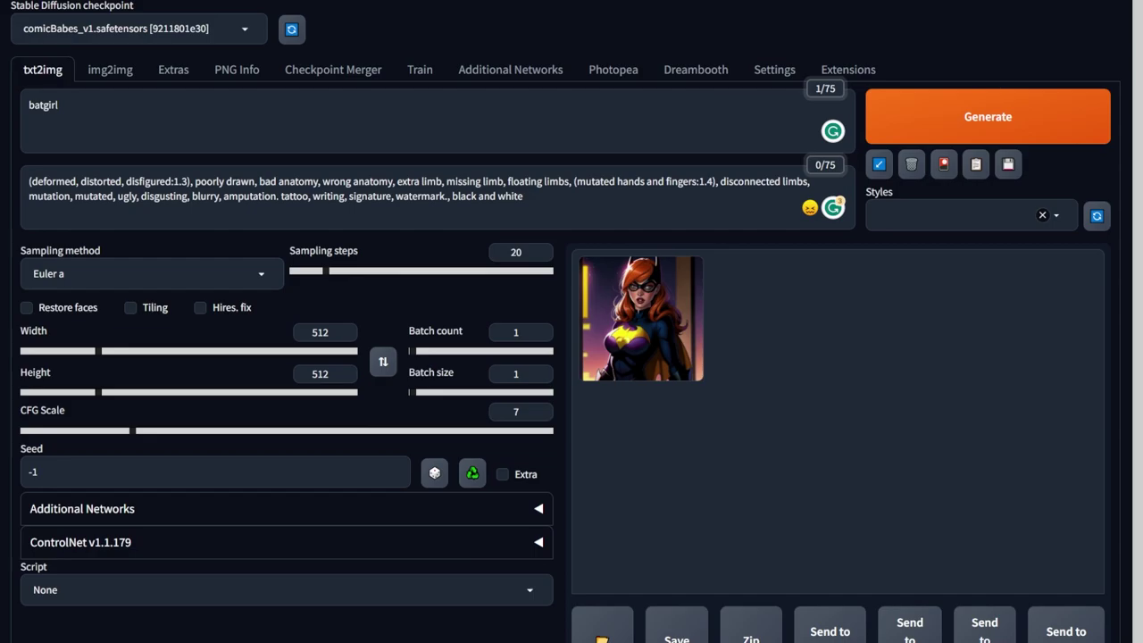
View the generated batgirl image enlarged and close the preview
{"action": "left_click", "coordinate": [637, 319]}
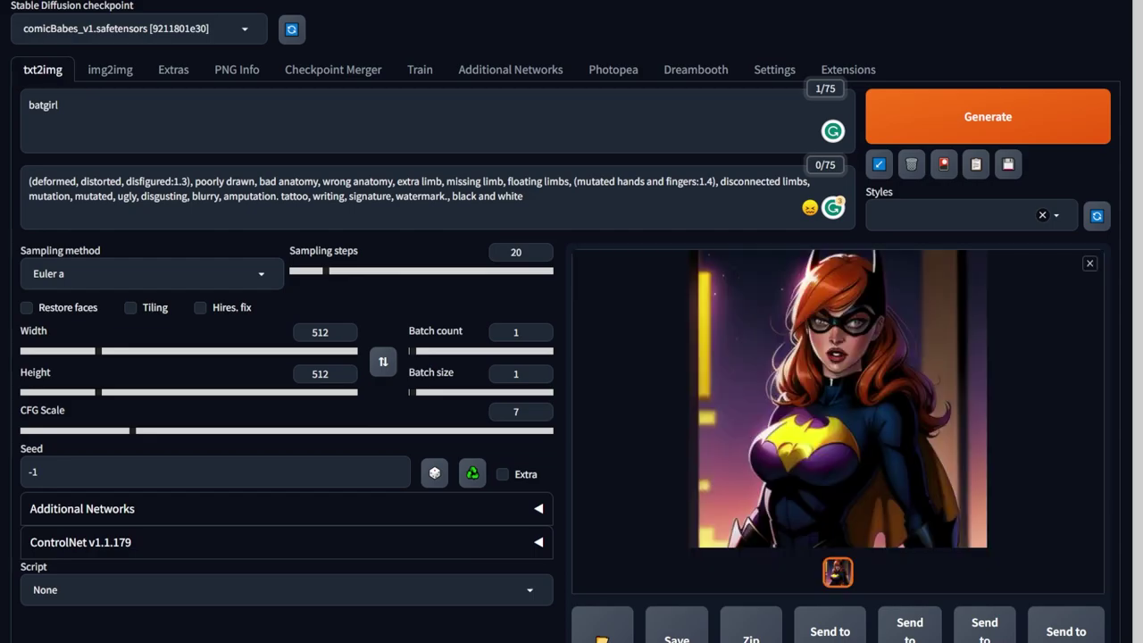
{"action": "left_click", "coordinate": [844, 400]}
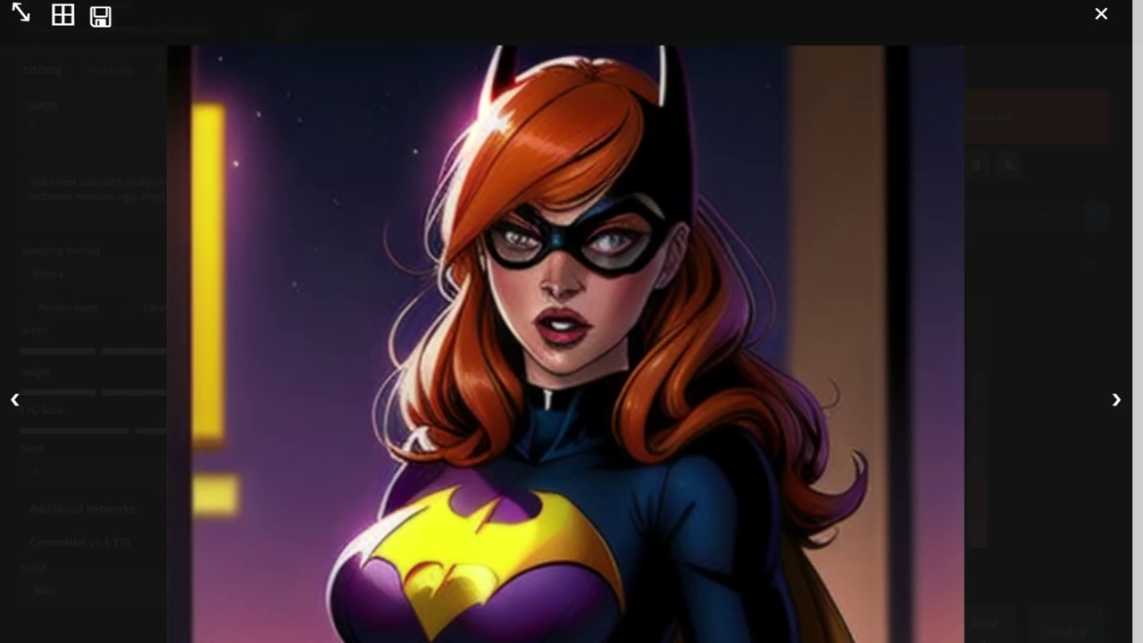
{"action": "key", "text": "Escape"}
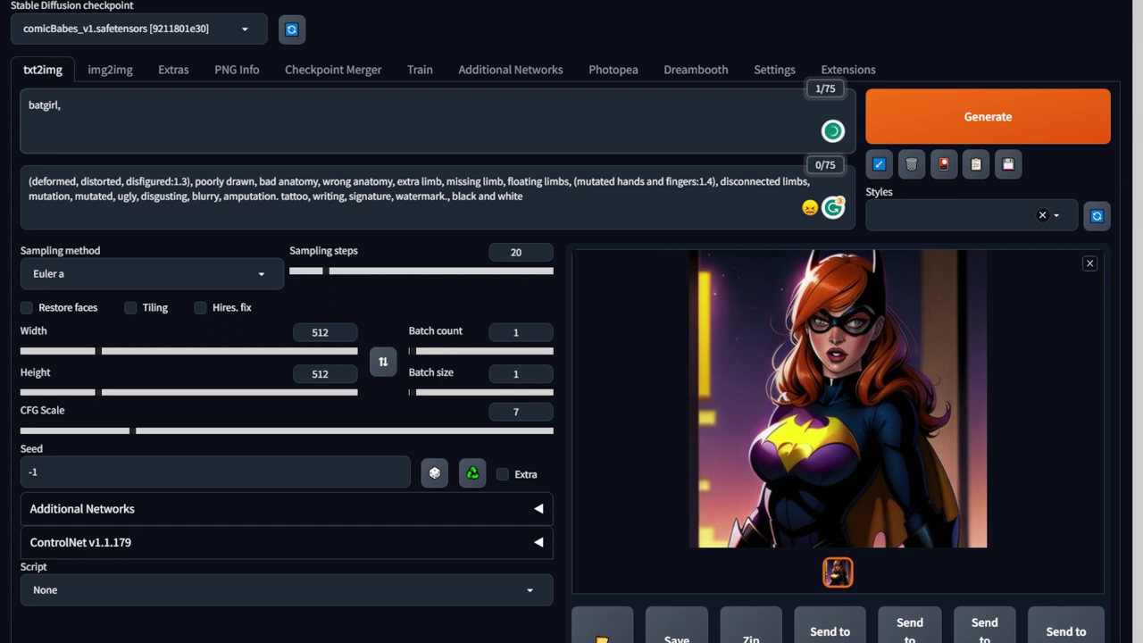
Extend the batgirl prompt with "black hair, blue eyes, bat costume, portrait, angry, city background, night"
{"action": "type", "text": "black hair, blue"}
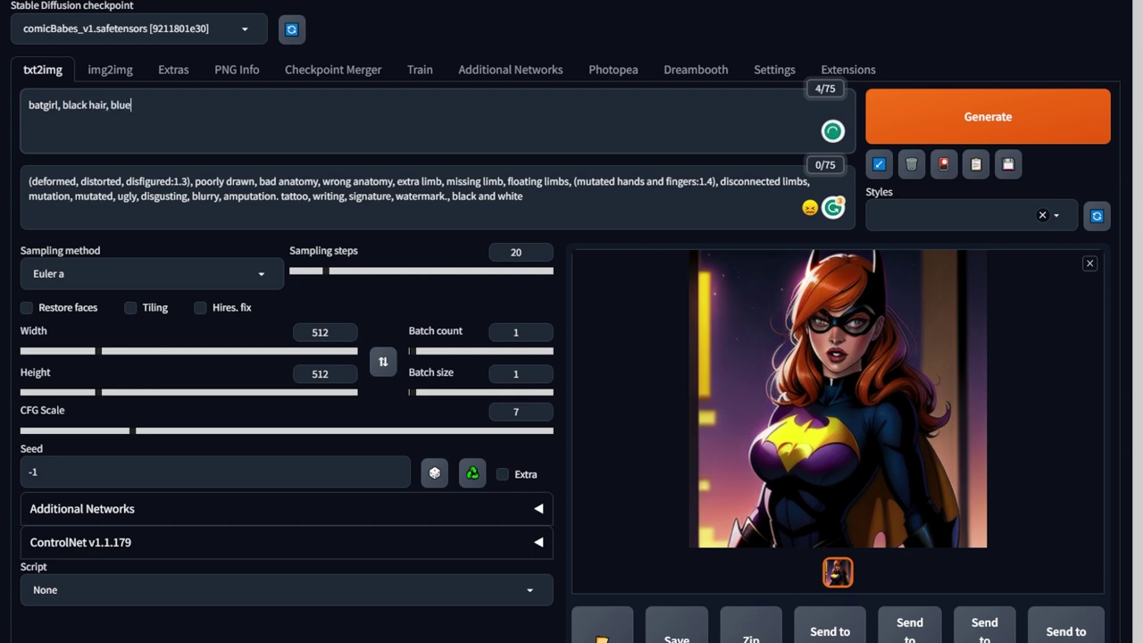
{"action": "type", "text": " eyes, bat costume,"}
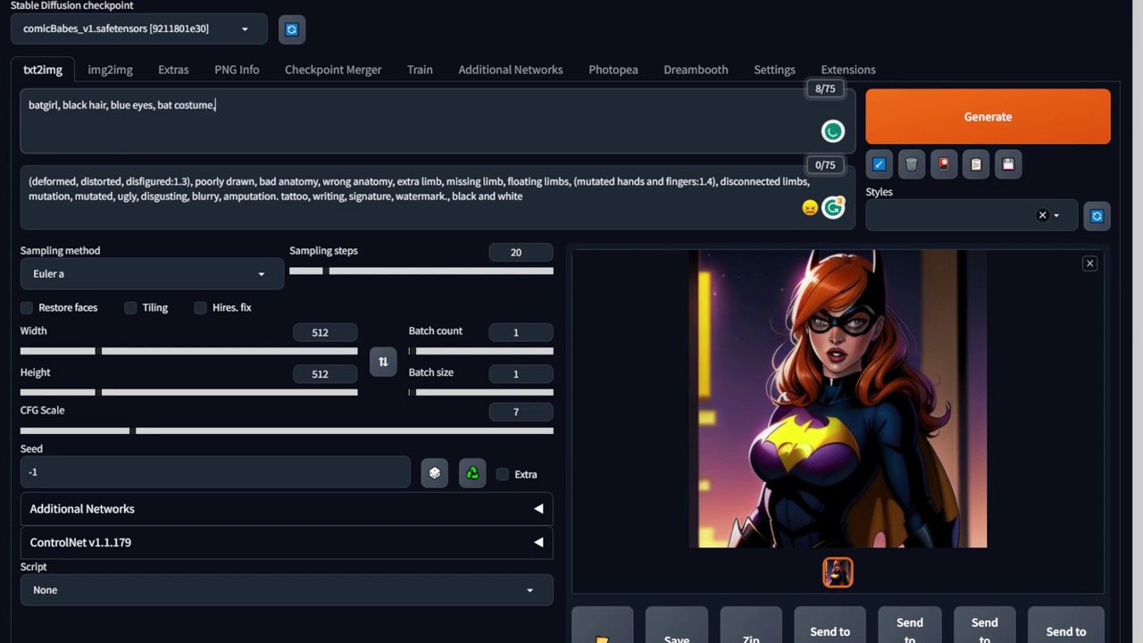
{"action": "type", "text": " portrait,"}
{"action": "type", "text": " sm"}
{"action": "type", "text": "il"}
{"action": "key", "text": "BackSpace"}
{"action": "key", "text": "BackSpace"}
{"action": "key", "text": "BackSpace"}
{"action": "key", "text": "BackSpace"}
{"action": "type", "text": "angry"}
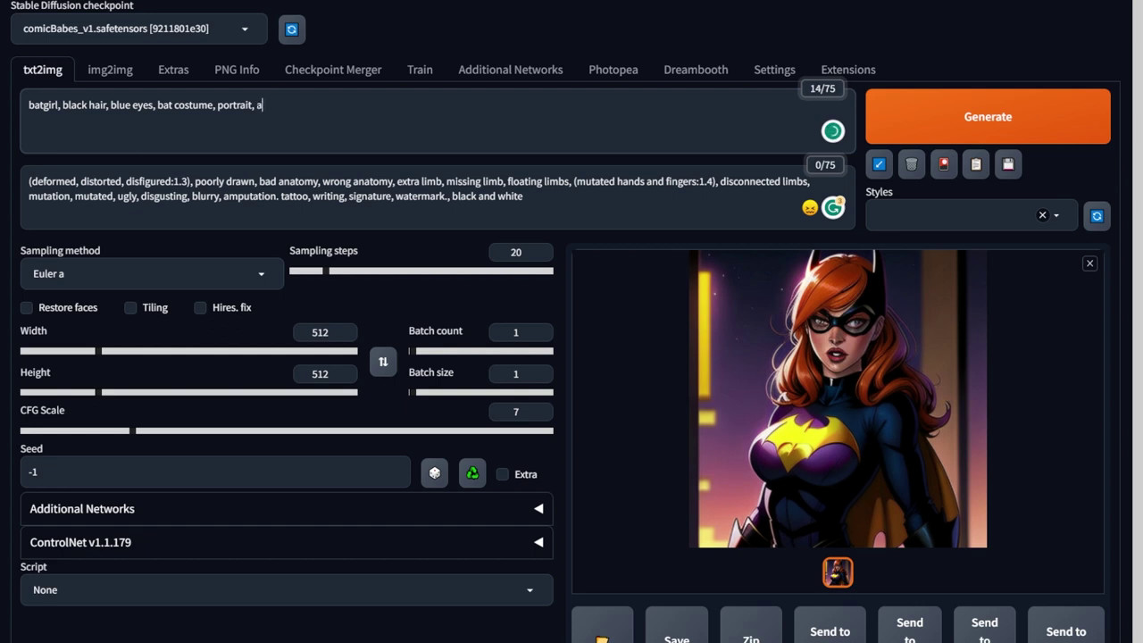
{"action": "key", "text": "BackSpace"}
{"action": "type", "text": "y, city background, night"}
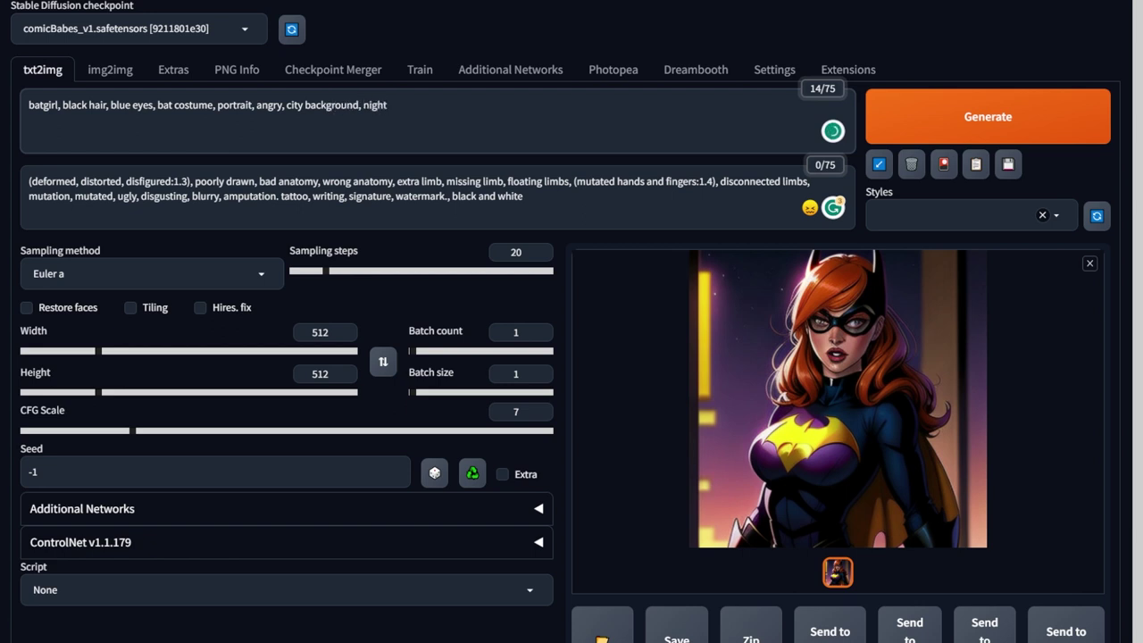
Generate images from the extended prompt with a batch count of 4 and view the result grid enlarged
{"action": "key", "text": "ctrl+Return"}
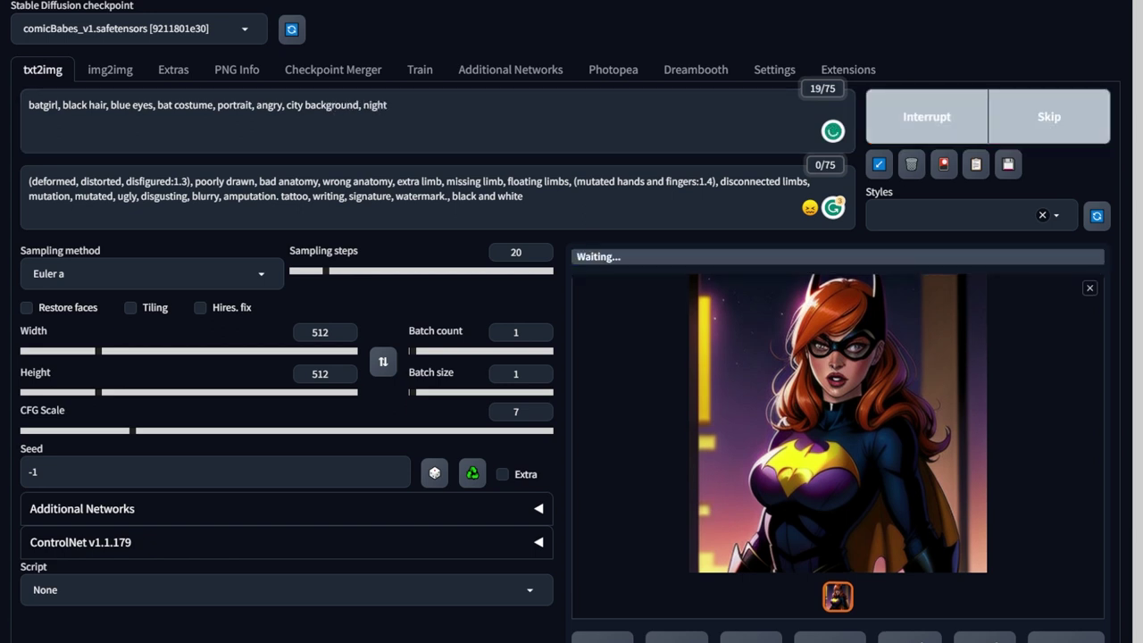
{"action": "left_click", "coordinate": [837, 411]}
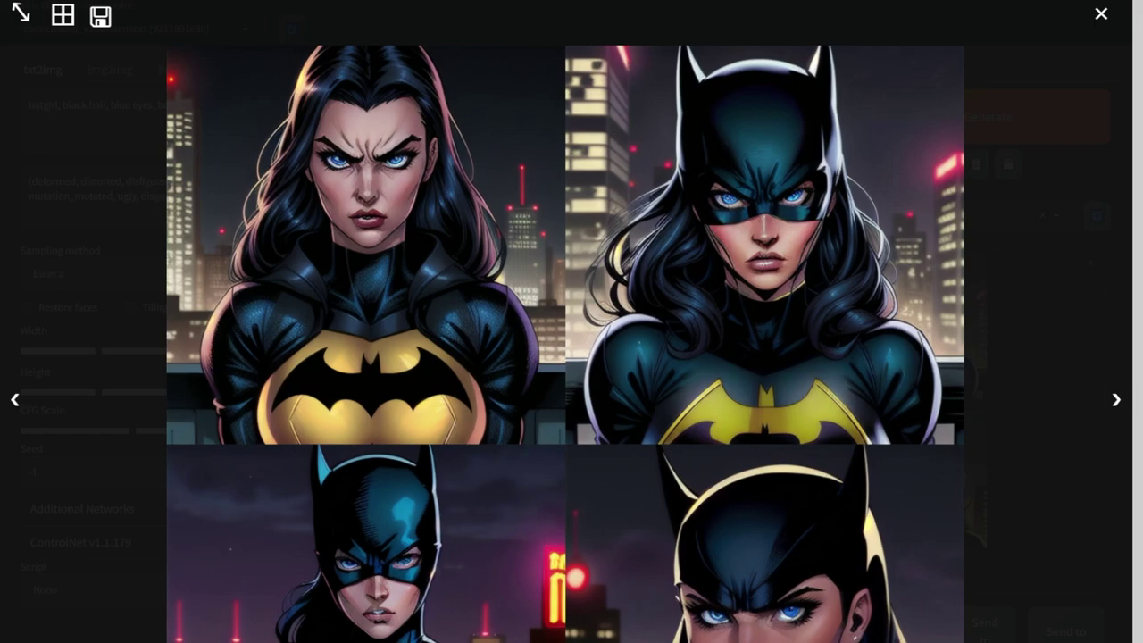
{"action": "key", "text": "Escape"}
Add "mask, cape" to the end of the prompt, generate a new batch and check the image grid enlarged
{"action": "left_click", "coordinate": [388, 105]}
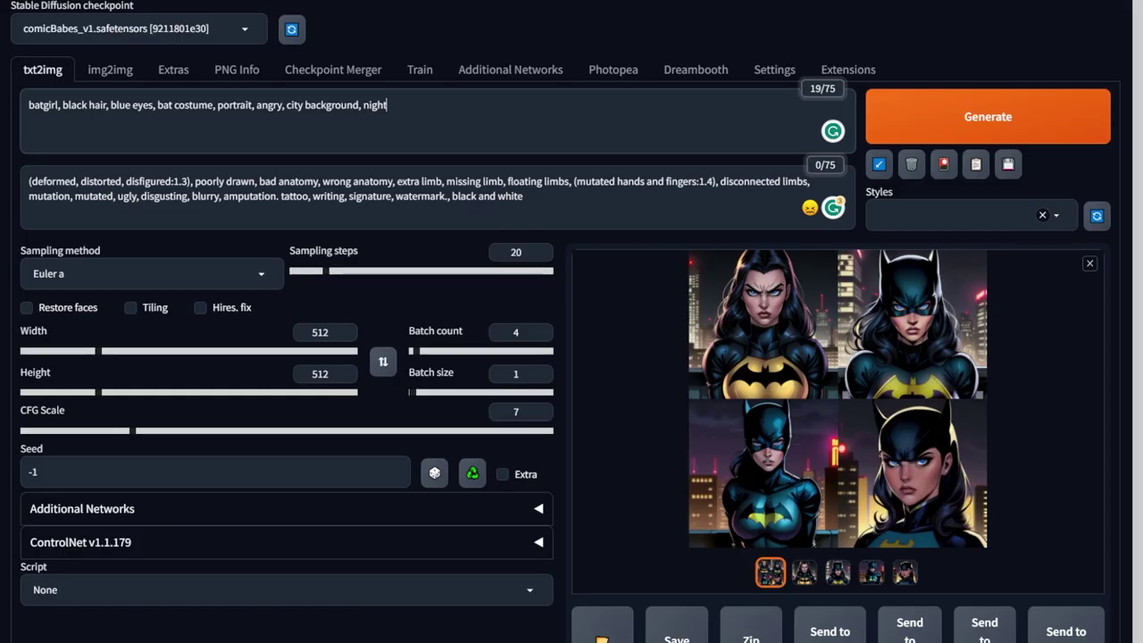
{"action": "type", "text": ", mas"}
{"action": "type", "text": "k"}
{"action": "key", "text": "ctrl+Return"}
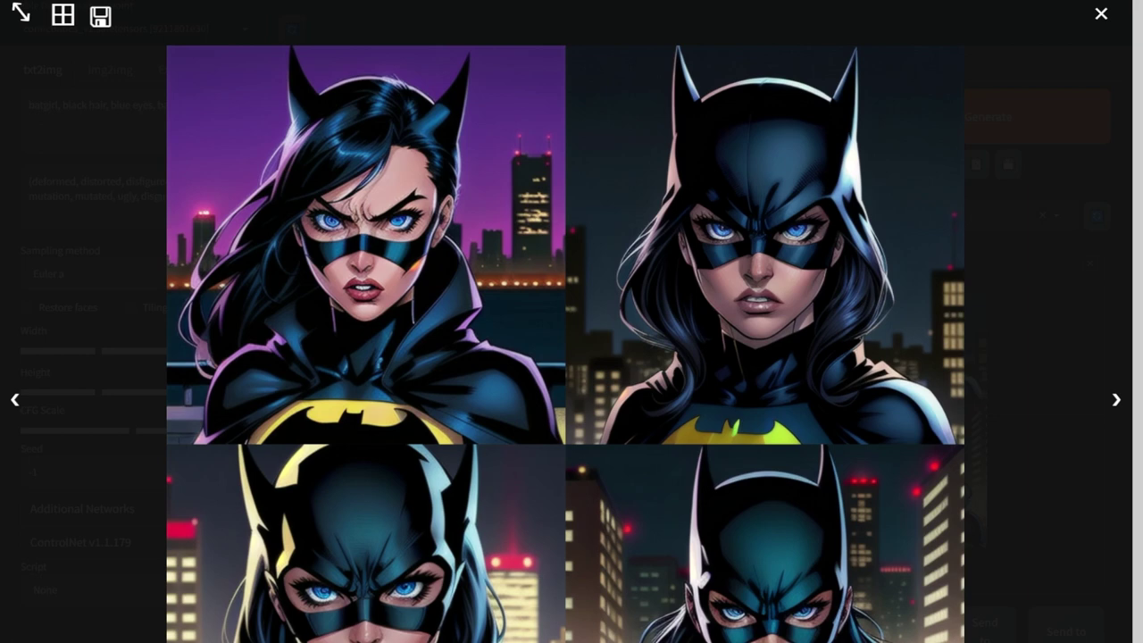
{"action": "key", "text": "Escape"}
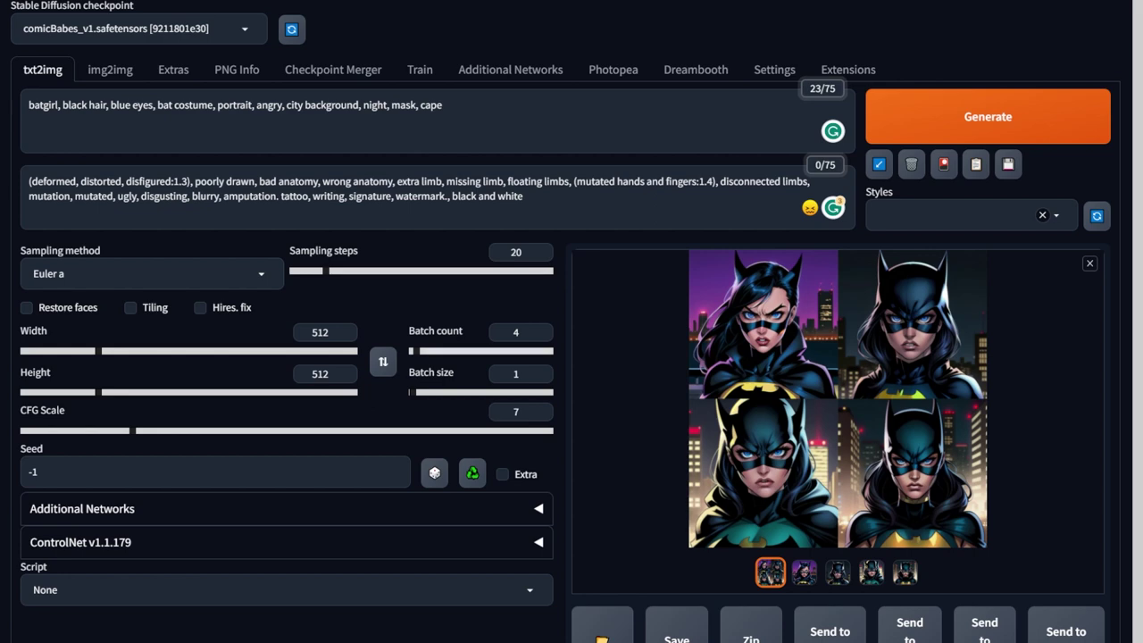
Set the sampling method to DPM++ SDE Karras and the sampling steps to 50
{"action": "left_click", "coordinate": [152, 274]}
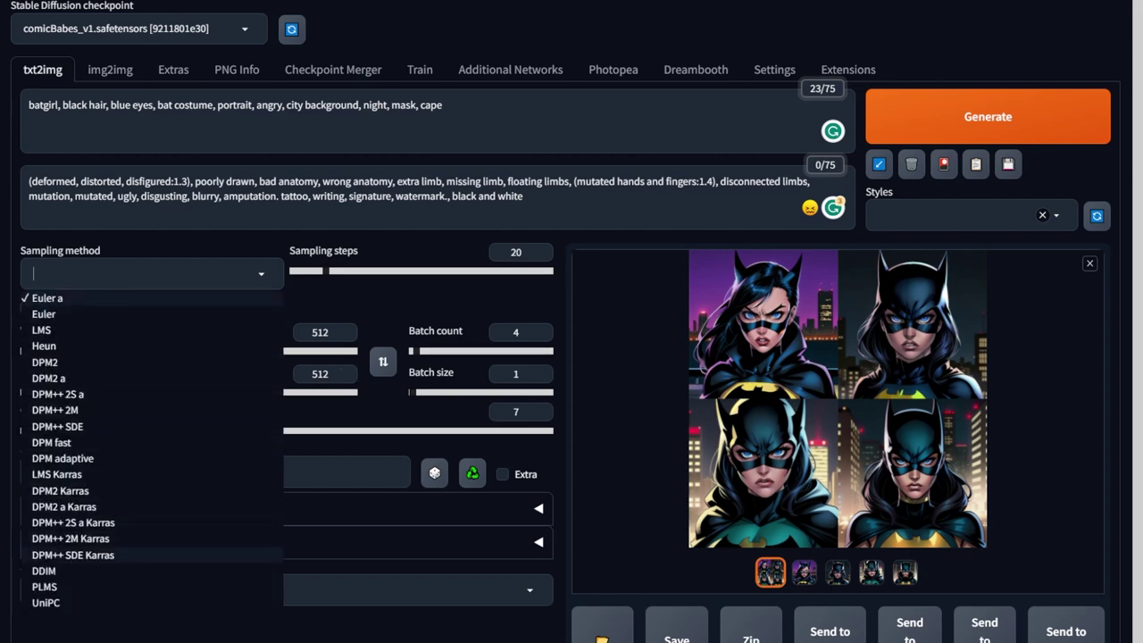
{"action": "left_click", "coordinate": [74, 556]}
{"action": "double_click", "coordinate": [517, 253]}
{"action": "type", "text": "505"}
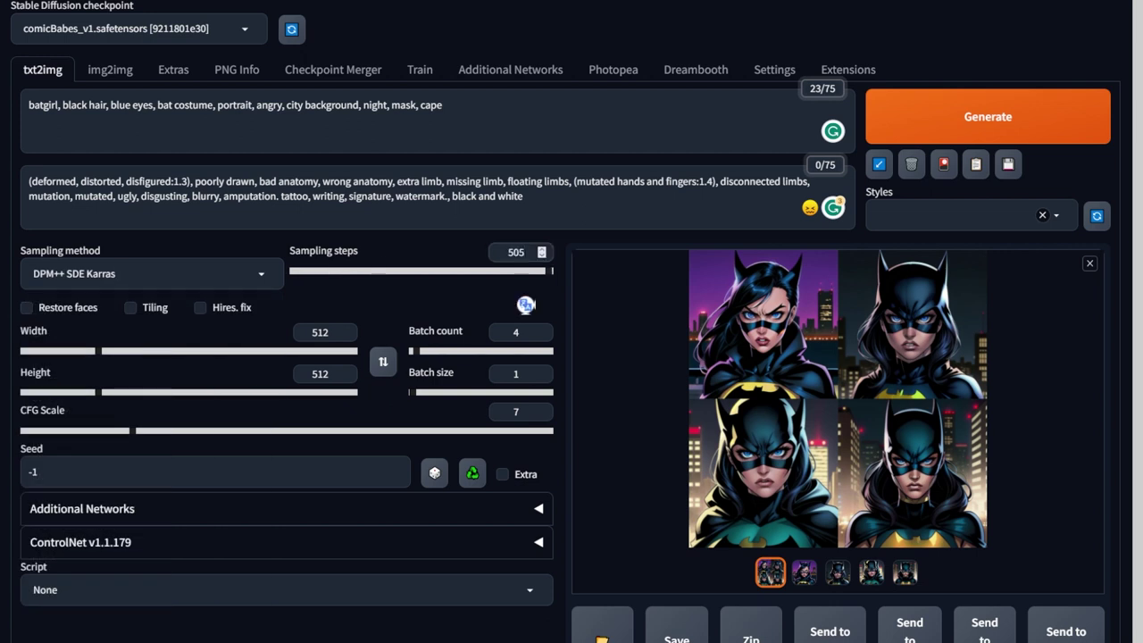
{"action": "key", "text": "BackSpace"}
Set the CFG scale to 9, generate the images again and view the new grid enlarged
{"action": "left_click", "coordinate": [516, 412]}
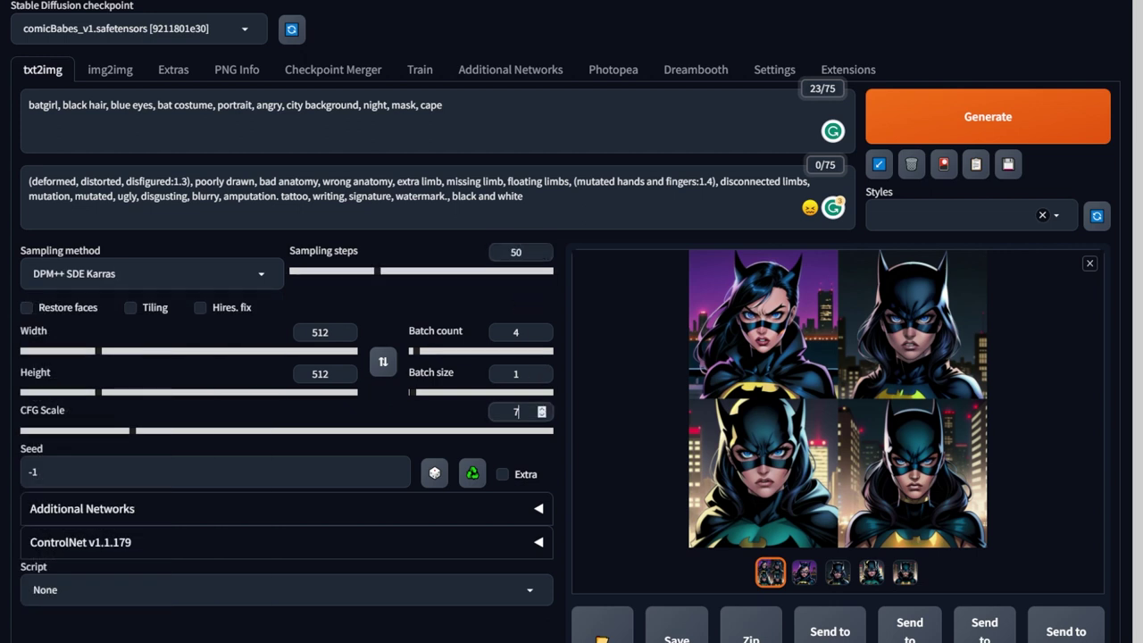
{"action": "type", "text": "9"}
{"action": "left_click", "coordinate": [988, 117]}
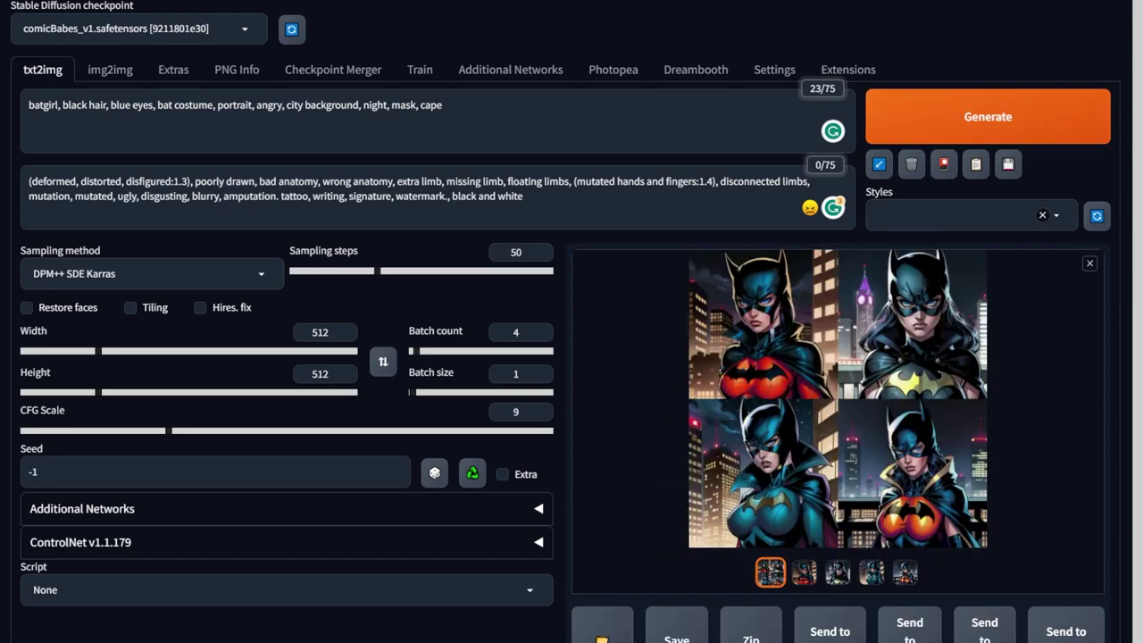
{"action": "left_click", "coordinate": [840, 402]}
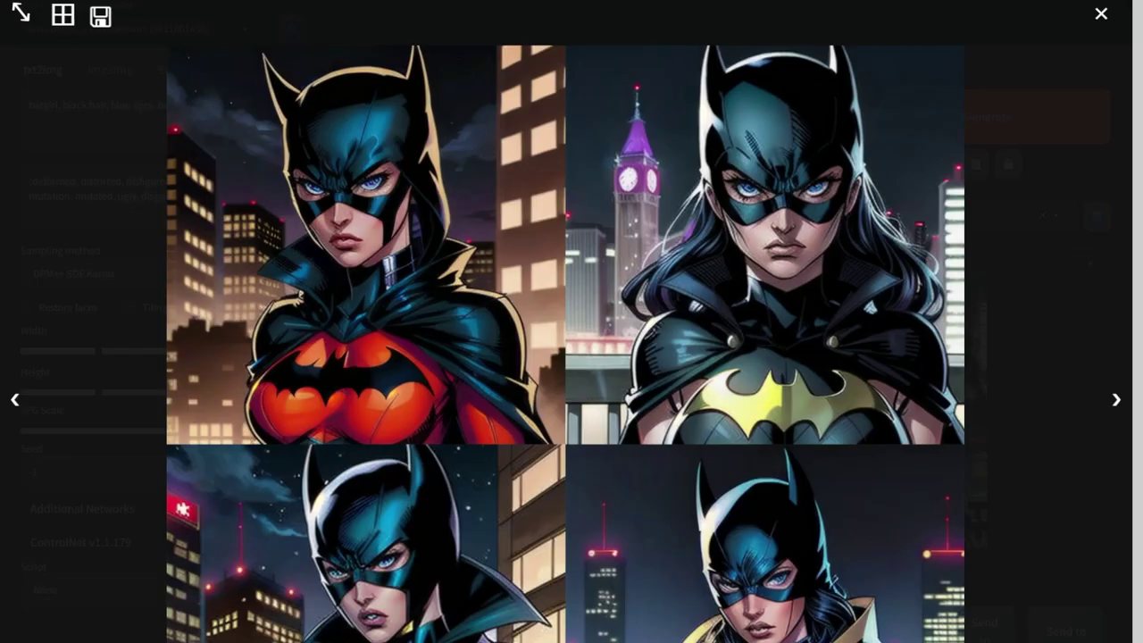
Check the individual images of the batch, and set the sampling steps to 35 and the height to 768
{"action": "key", "text": "Escape"}
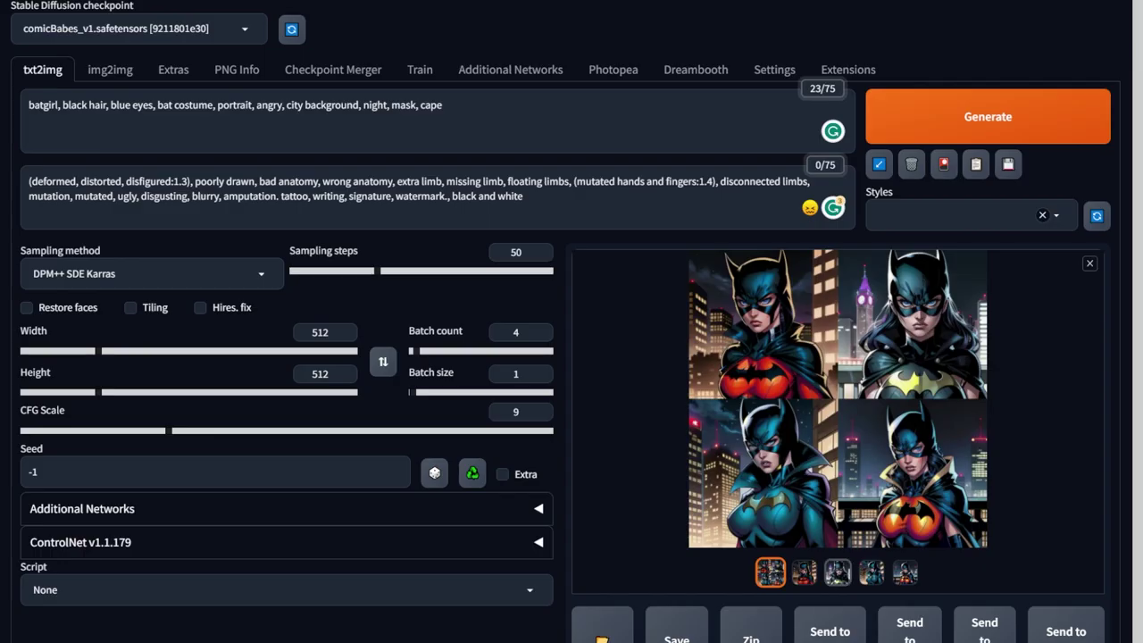
{"action": "left_click", "coordinate": [838, 572]}
{"action": "left_click", "coordinate": [840, 446]}
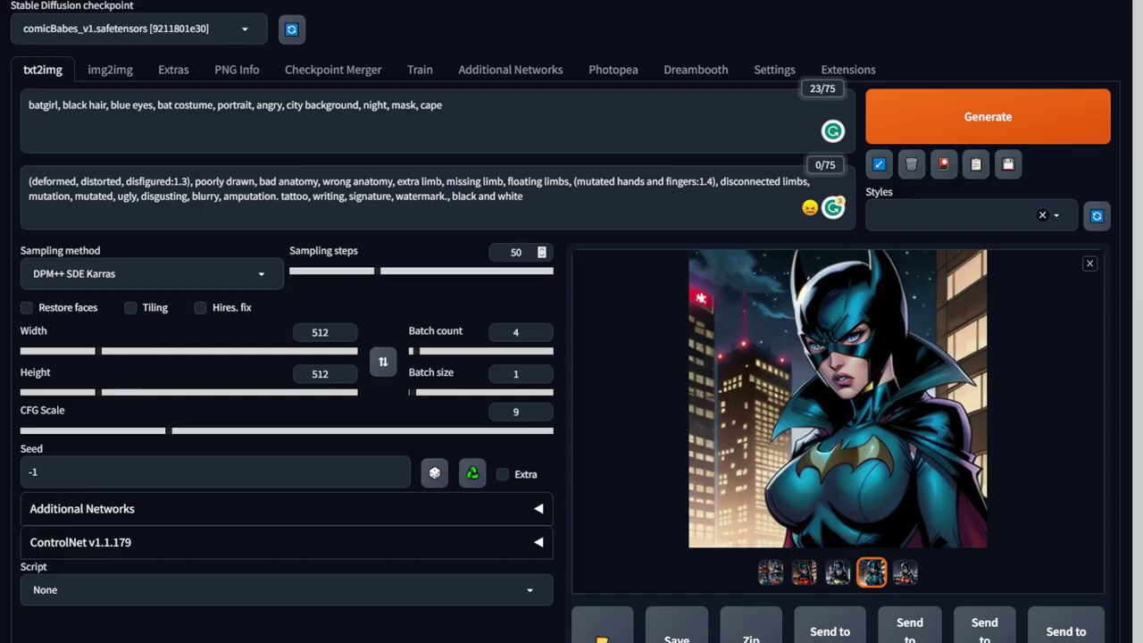
{"action": "double_click", "coordinate": [516, 253]}
{"action": "type", "text": "35"}
{"action": "double_click", "coordinate": [346, 373]}
{"action": "type", "text": "768"}
Add "black" before "bat costume" in the prompt, generate the images and view the new grid enlarged
{"action": "left_click", "coordinate": [335, 105]}
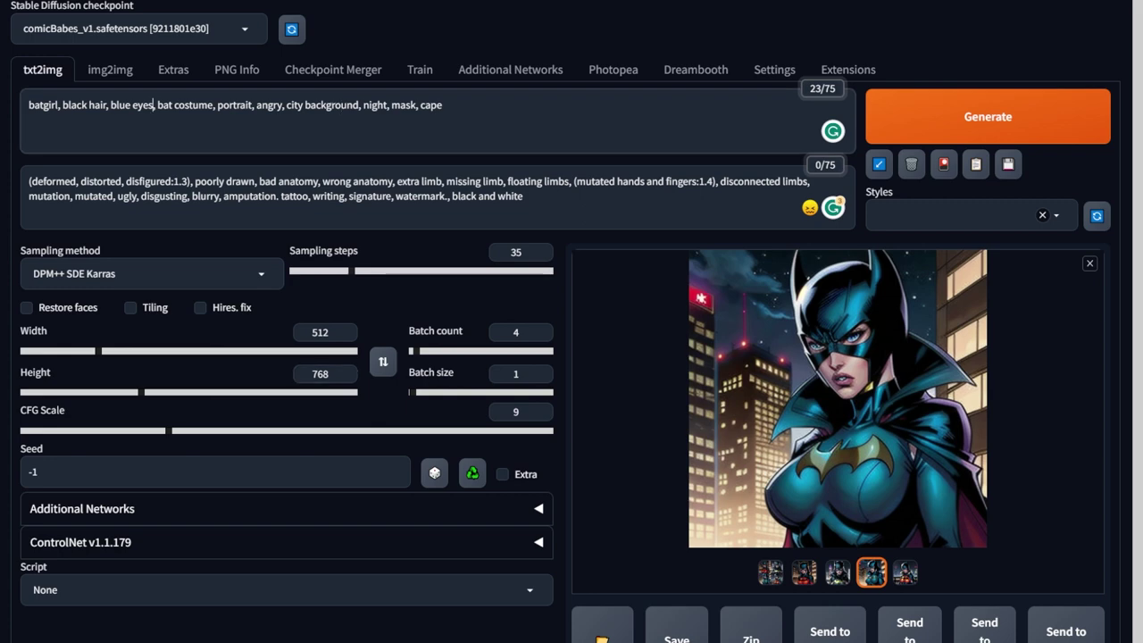
{"action": "type", "text": "black"}
{"action": "key", "text": "ctrl+Return"}
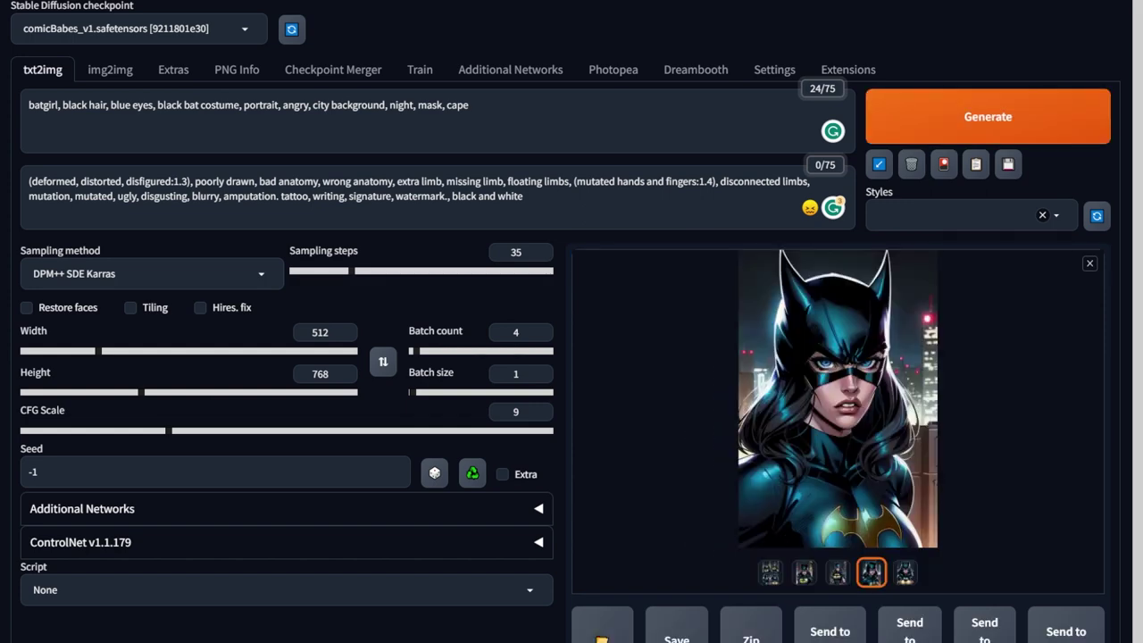
{"action": "left_click", "coordinate": [770, 572]}
{"action": "left_click", "coordinate": [837, 411]}
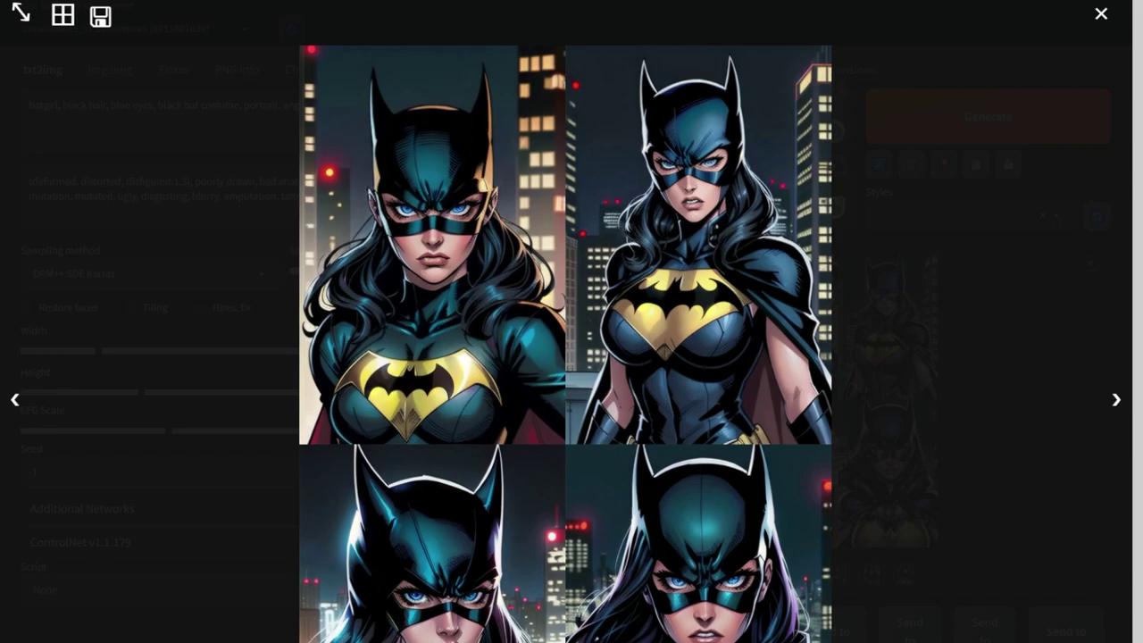
Generate four images with a height of 1024 and a batch count of 4, and check the results enlarged
{"action": "type", "text": "1024"}
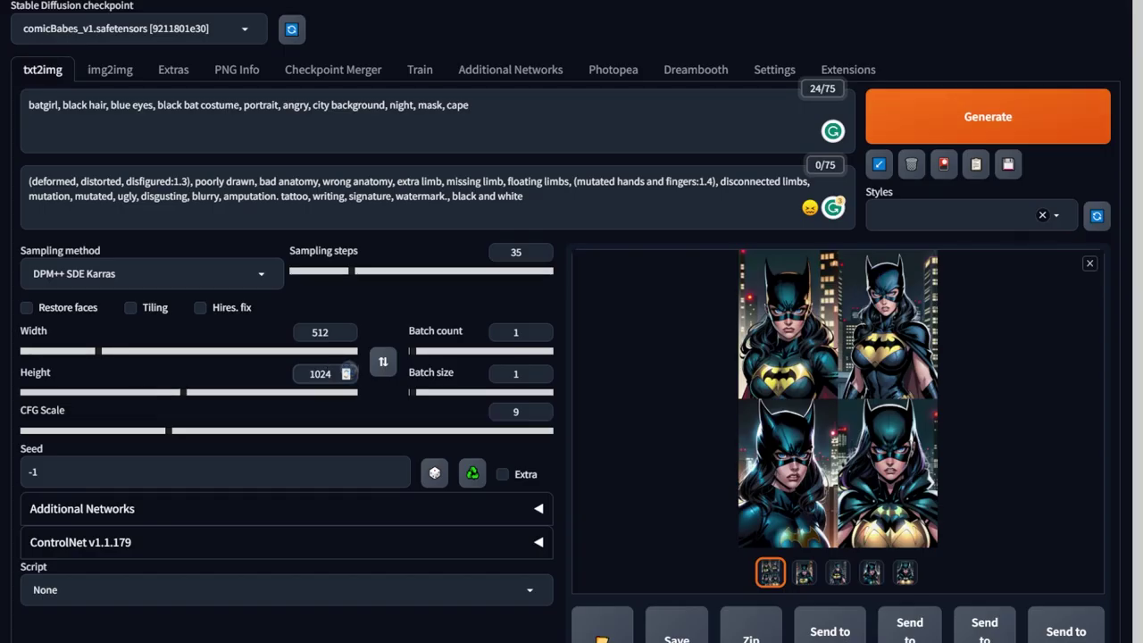
{"action": "left_click", "coordinate": [539, 333]}
{"action": "type", "text": "4"}
{"action": "key", "text": "ctrl+Return"}
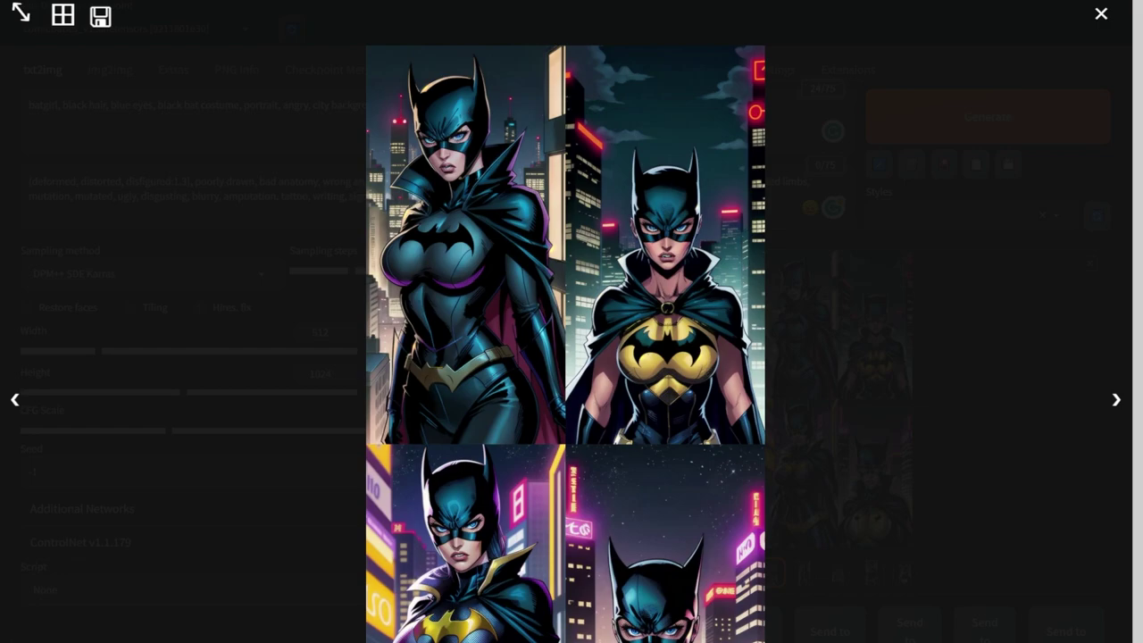
{"action": "key", "text": "Escape"}
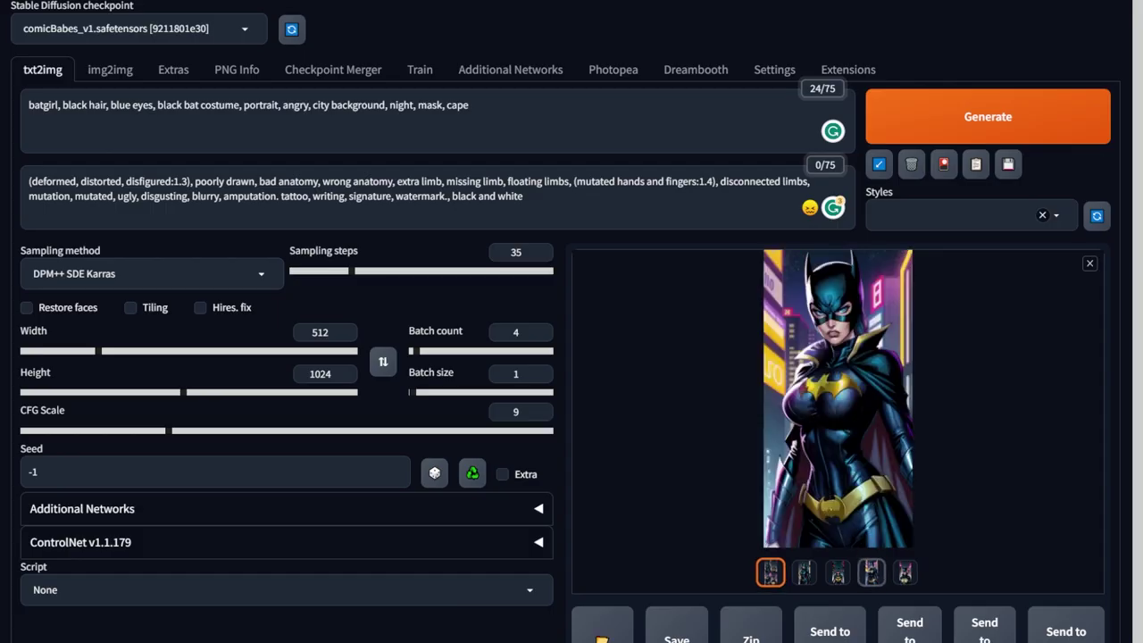
{"action": "left_click", "coordinate": [838, 398]}
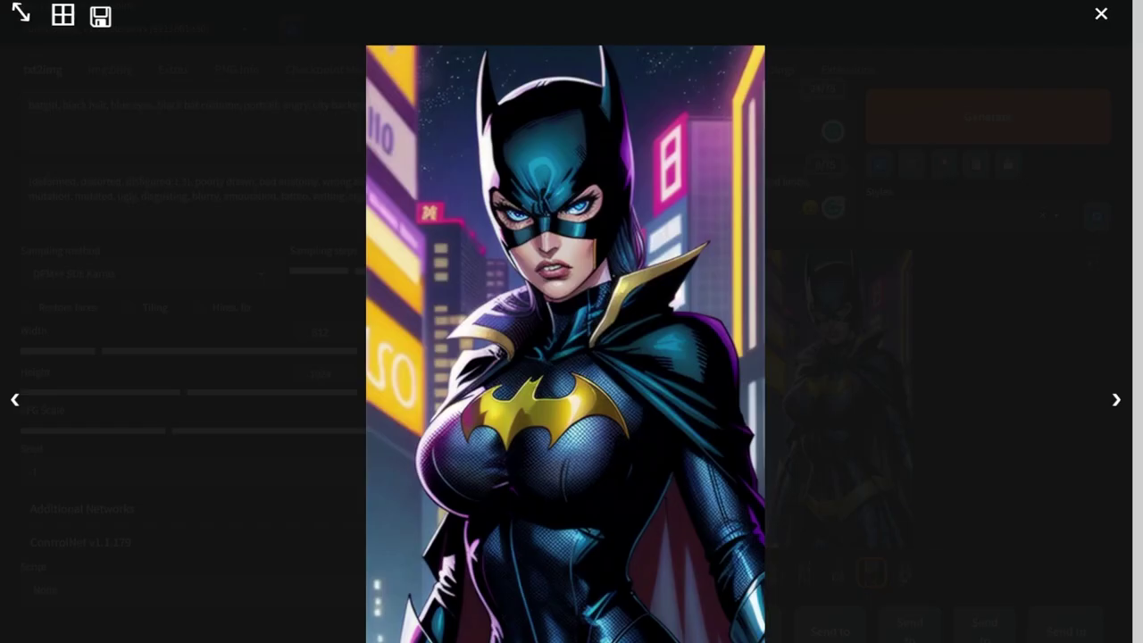
{"action": "key", "text": "Escape"}
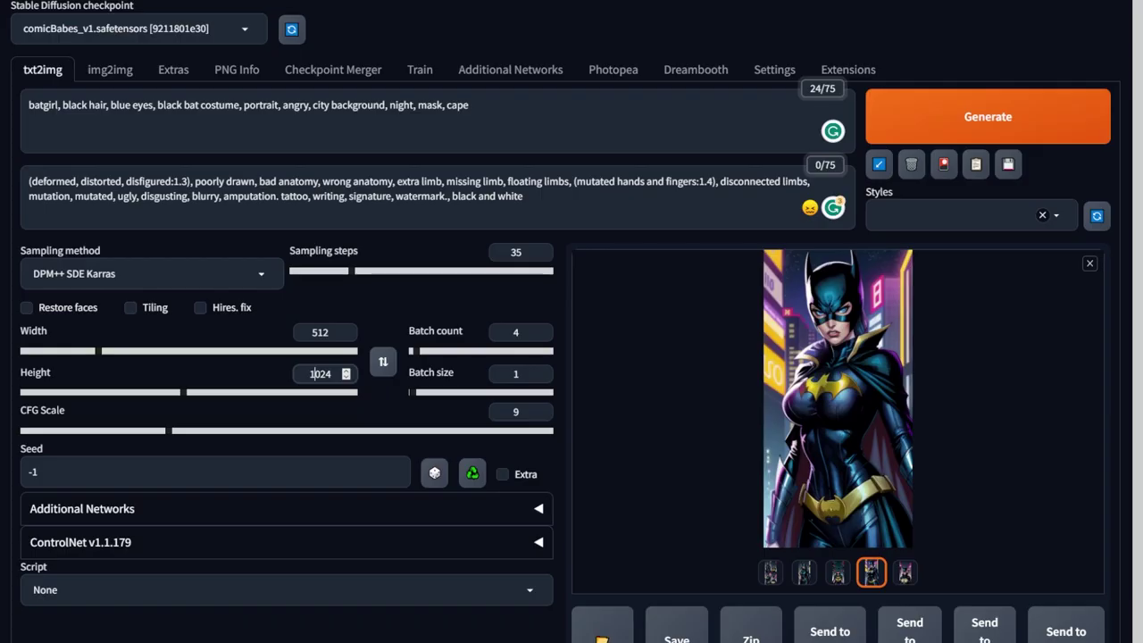
Set the height to 768 and look through the individual images of the tall batch
{"action": "double_click", "coordinate": [316, 373]}
{"action": "type", "text": "768"}
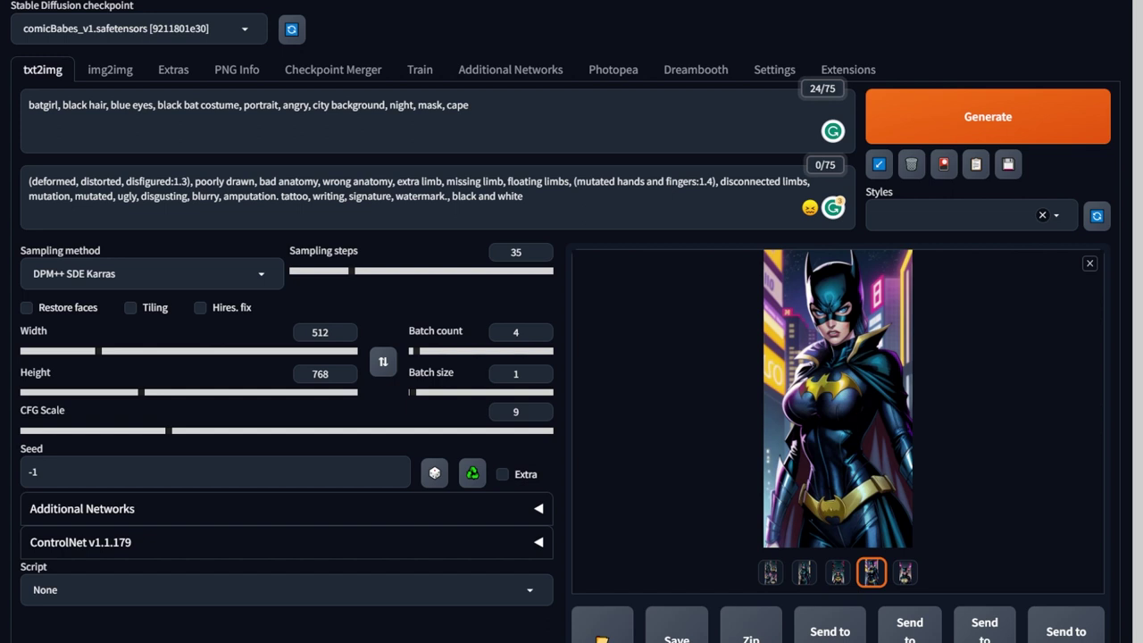
{"action": "left_click", "coordinate": [905, 573]}
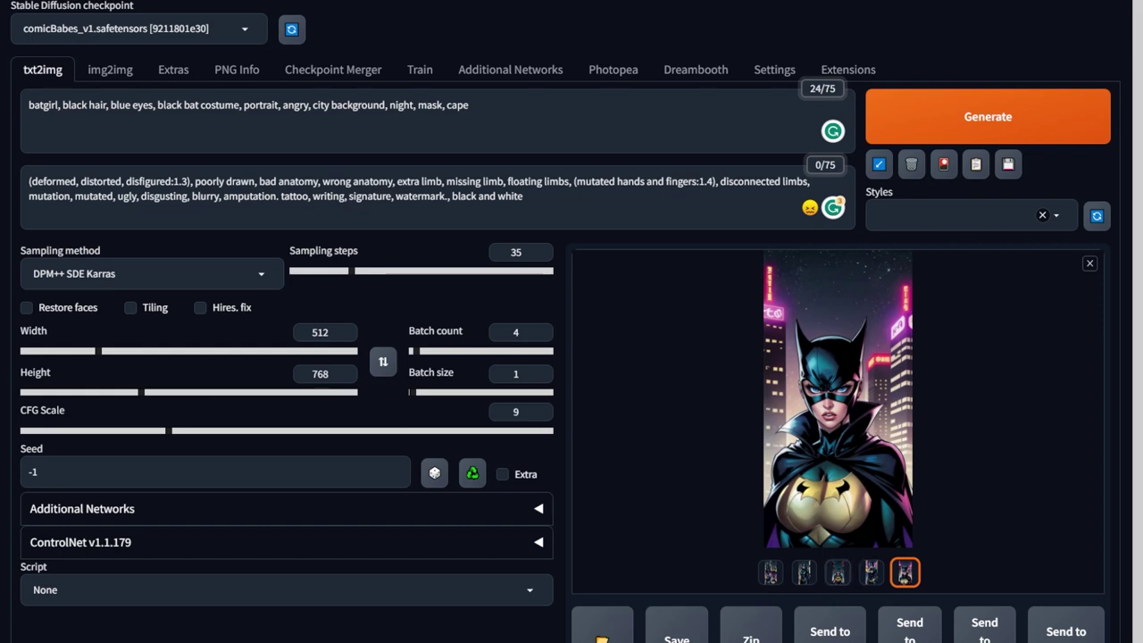
{"action": "left_click", "coordinate": [805, 572]}
{"action": "left_click", "coordinate": [838, 573]}
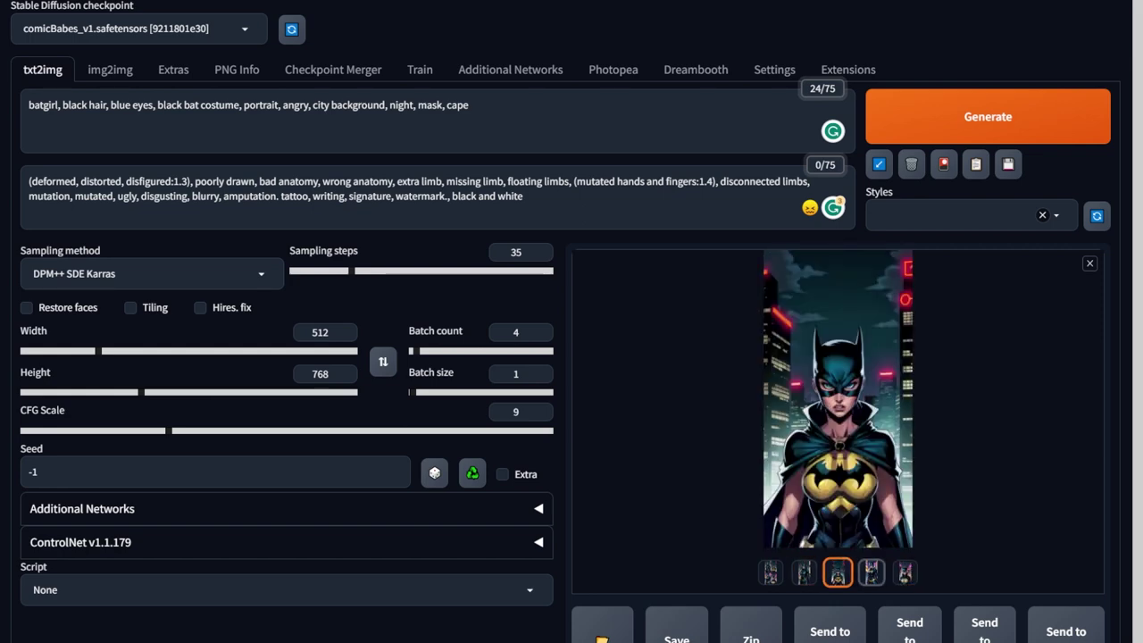
{"action": "left_click", "coordinate": [870, 571]}
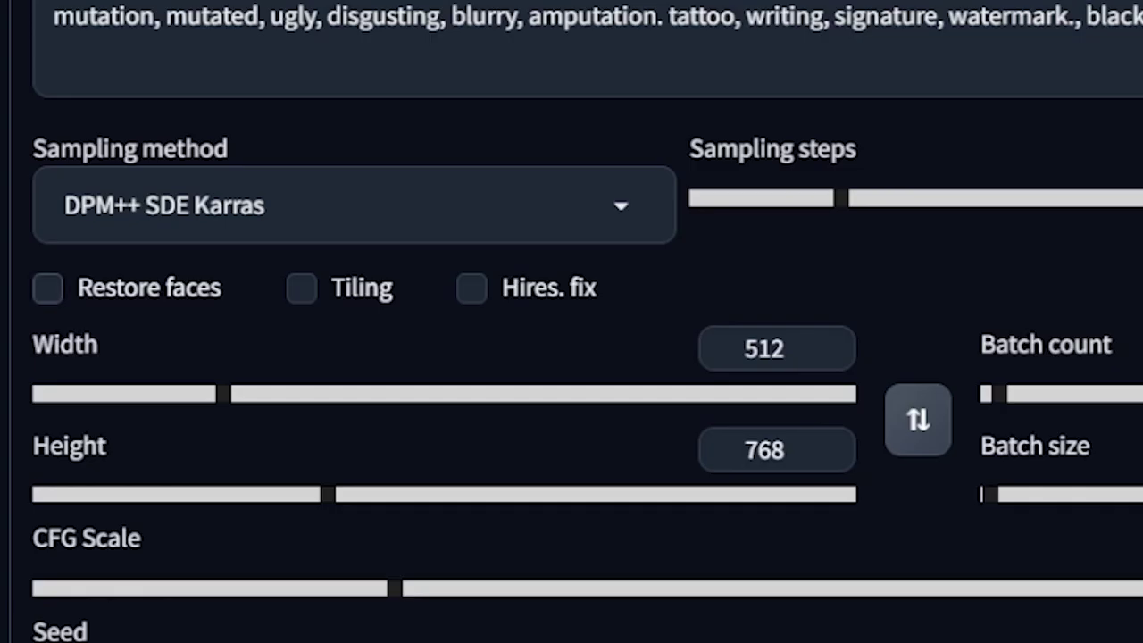
Enable Restore faces, generate a new batch and view its first single image enlarged
{"action": "left_click", "coordinate": [48, 288]}
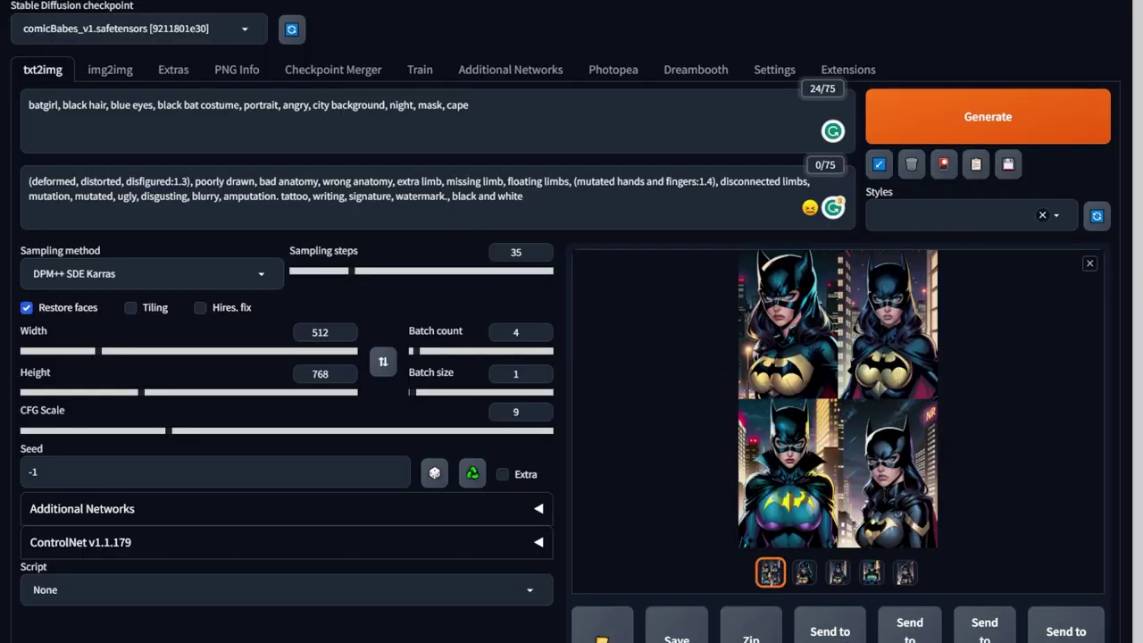
{"action": "left_click", "coordinate": [741, 357]}
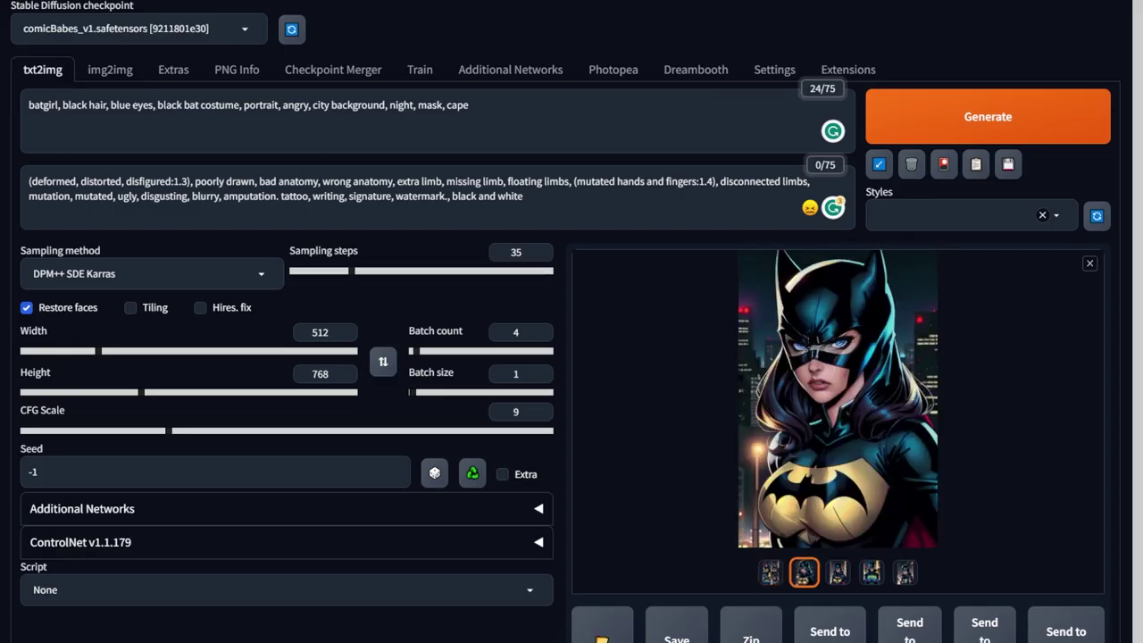
{"action": "left_click", "coordinate": [835, 420]}
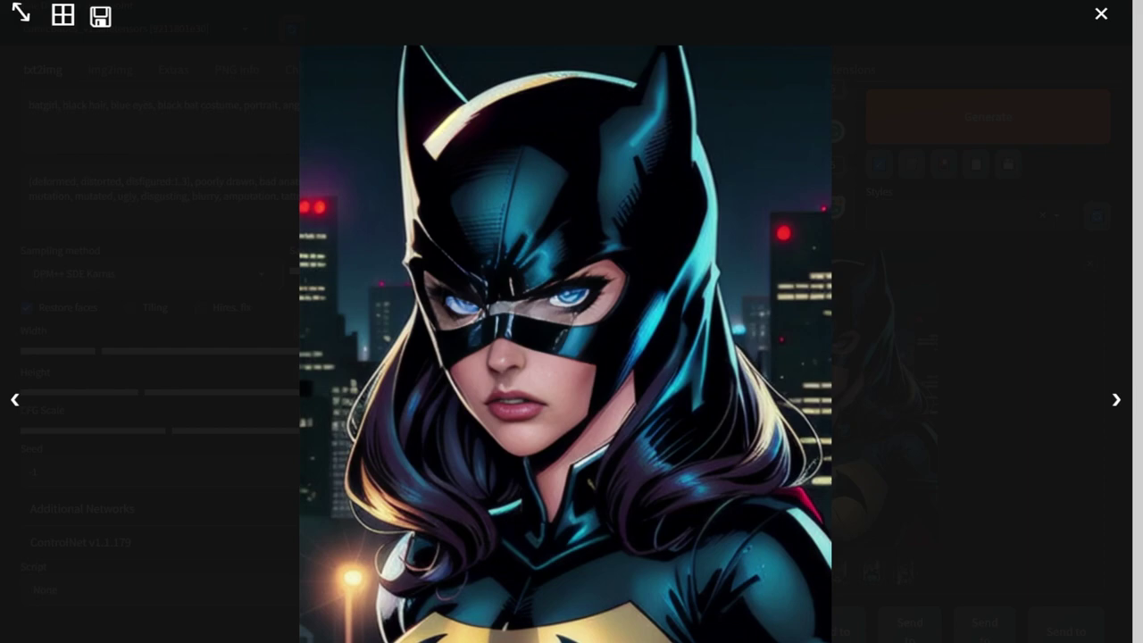
{"action": "key", "text": "Escape"}
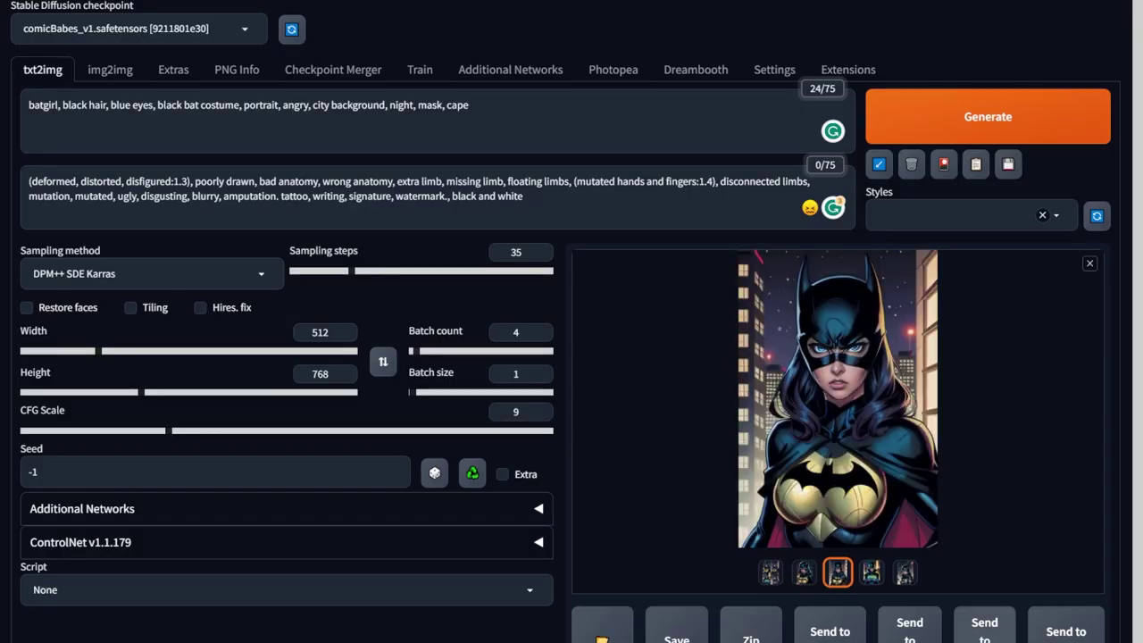
Send the selected caped batgirl image to Extras and upscale it with R-ESRGAN 4x+ Anime6B
{"action": "left_click", "coordinate": [985, 627]}
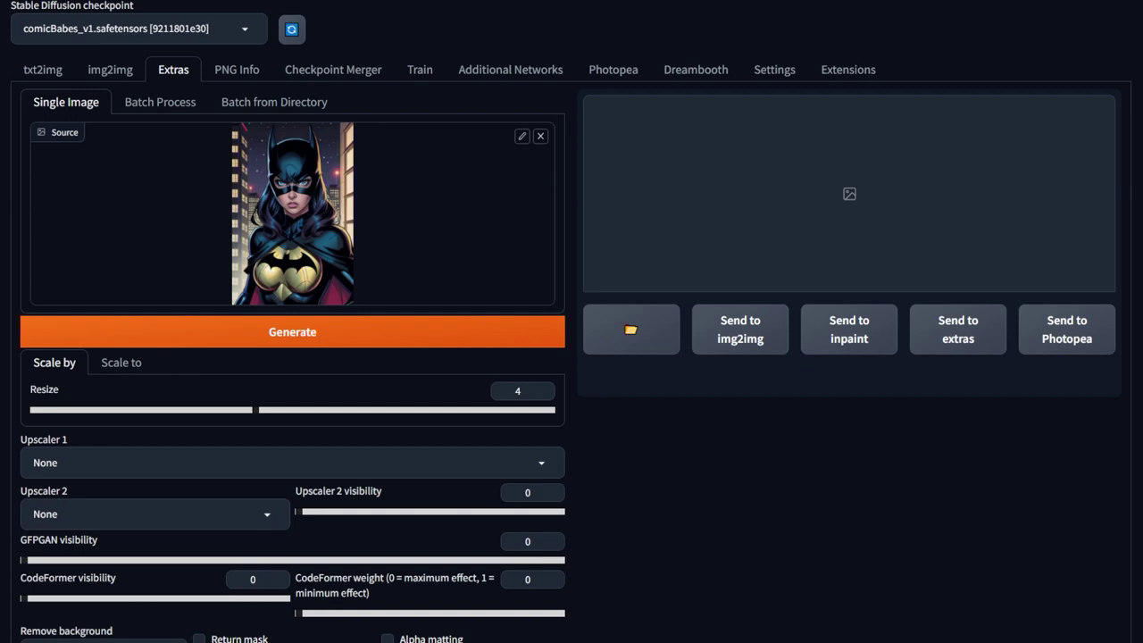
{"action": "left_click", "coordinate": [292, 462]}
{"action": "left_click", "coordinate": [85, 391]}
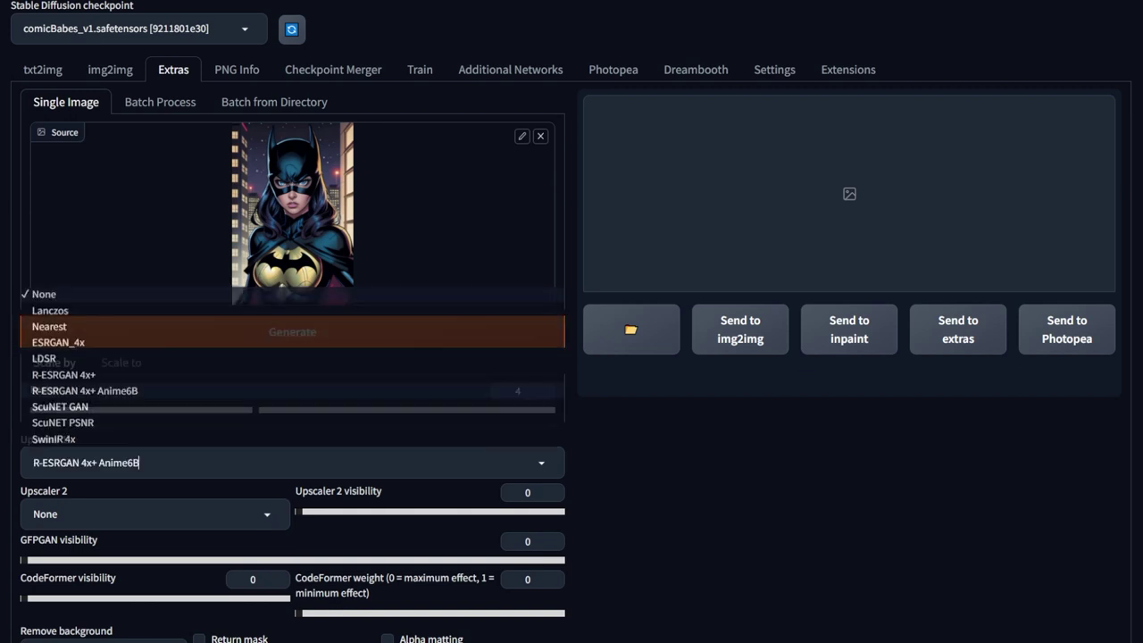
{"action": "left_click", "coordinate": [434, 323]}
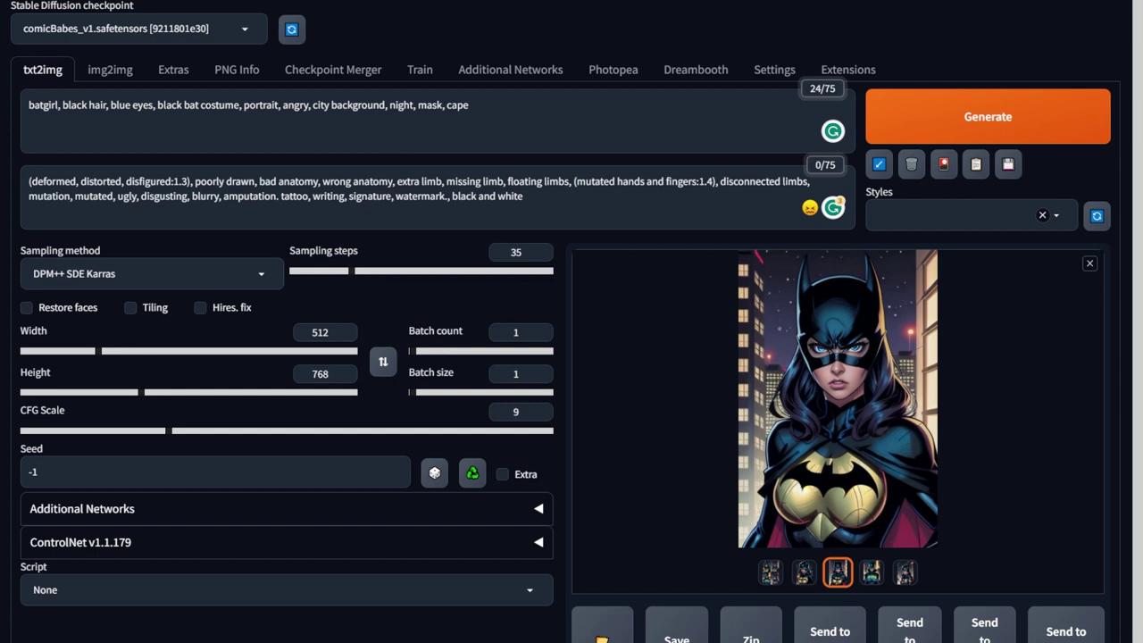
Enable Hires. fix in txt2img with the R-ESRGAN 4x+ Anime6B upscaler, generate an image and view it enlarged
{"action": "left_click", "coordinate": [200, 308]}
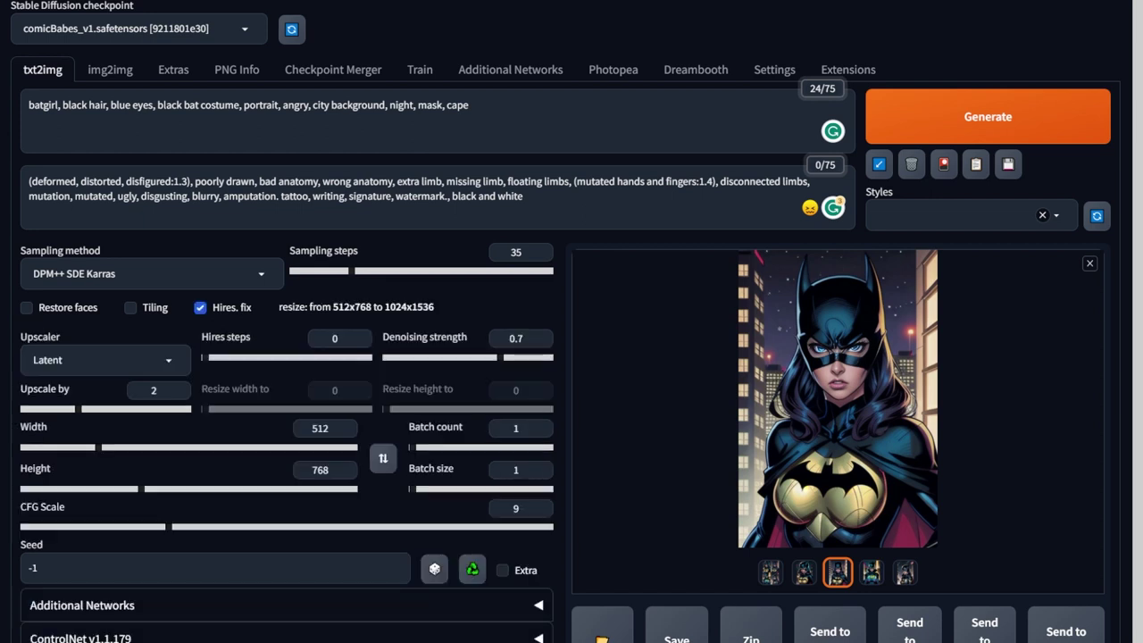
{"action": "left_click", "coordinate": [105, 361]}
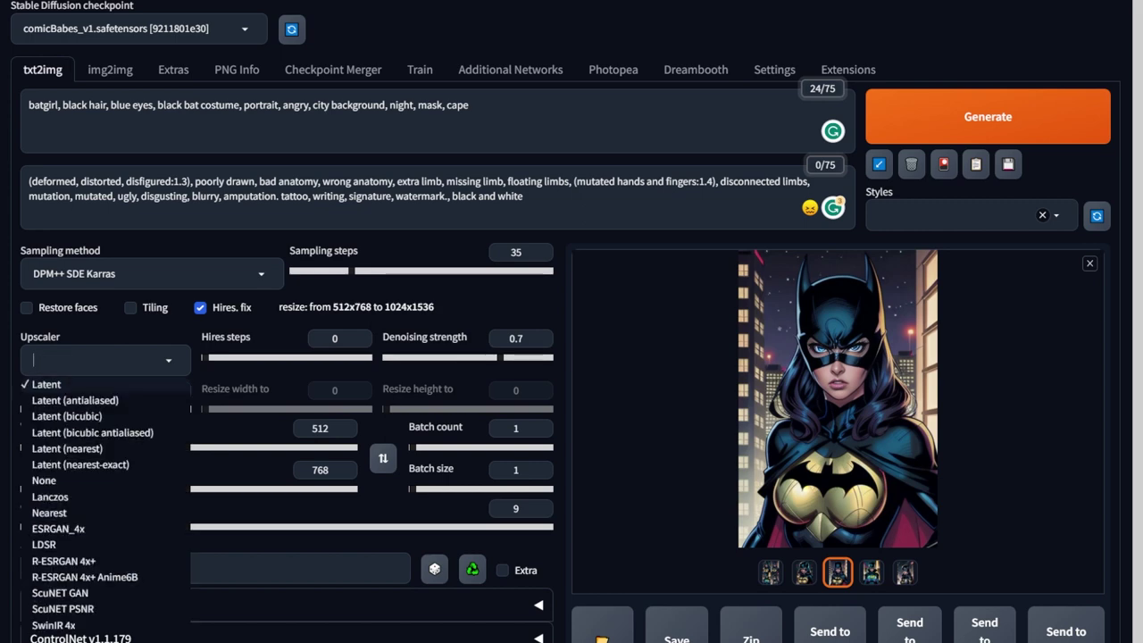
{"action": "left_click", "coordinate": [85, 577]}
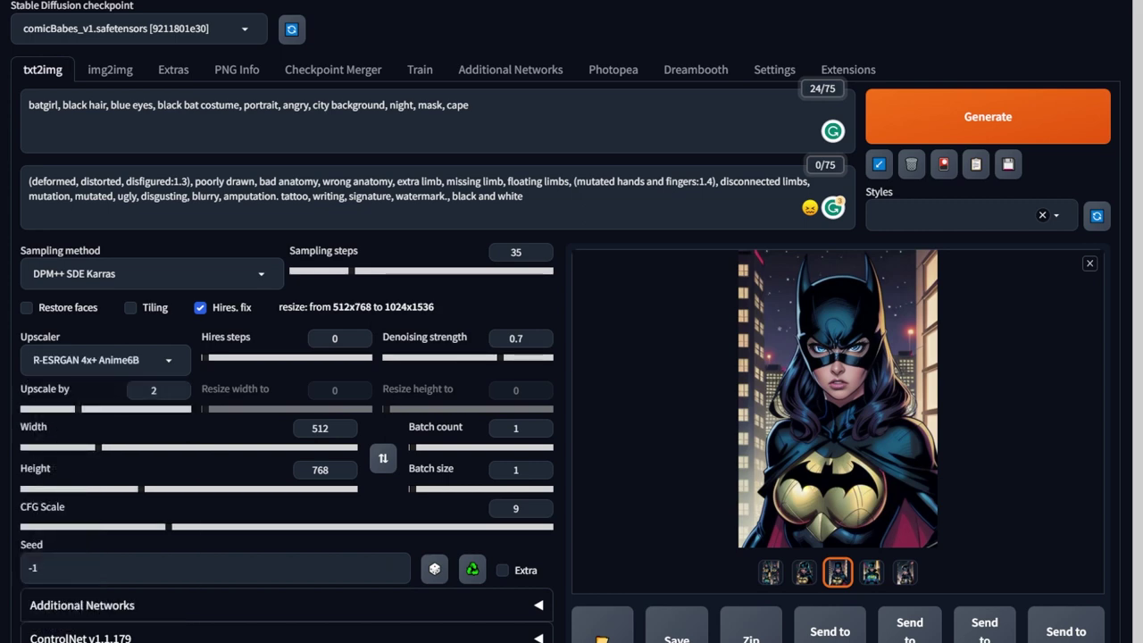
{"action": "left_click", "coordinate": [969, 118]}
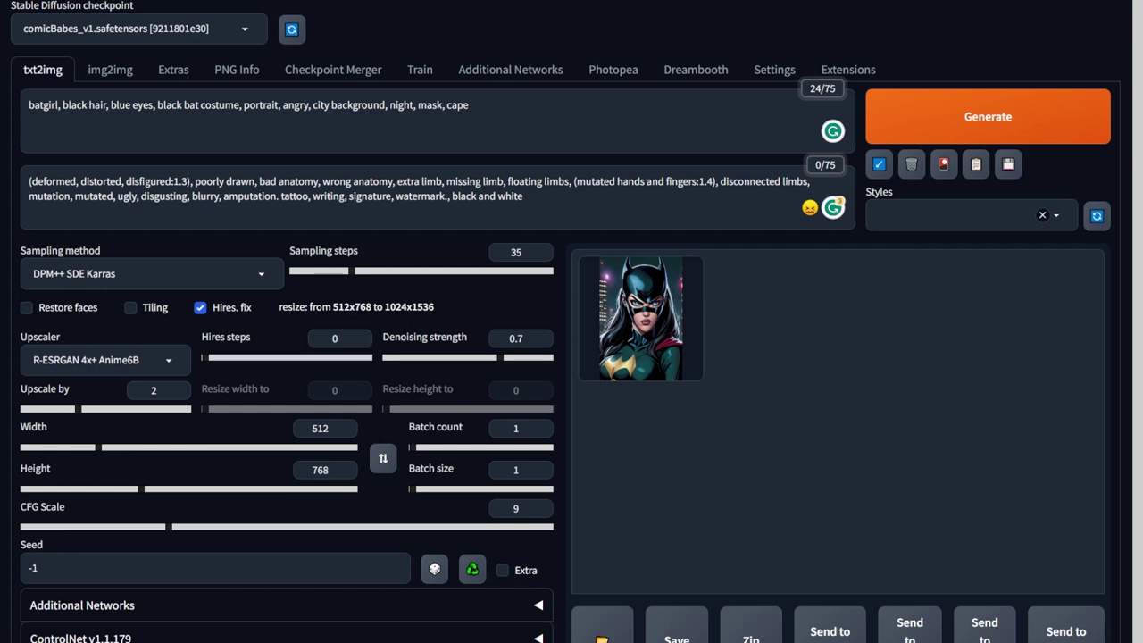
{"action": "left_click", "coordinate": [641, 319]}
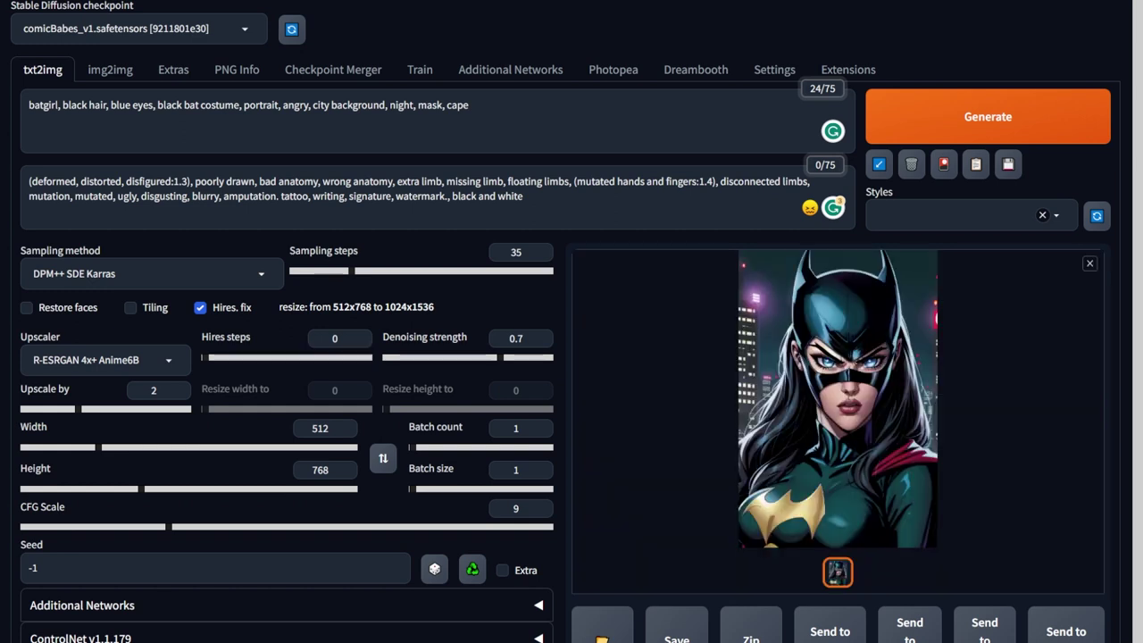
{"action": "left_click", "coordinate": [838, 399]}
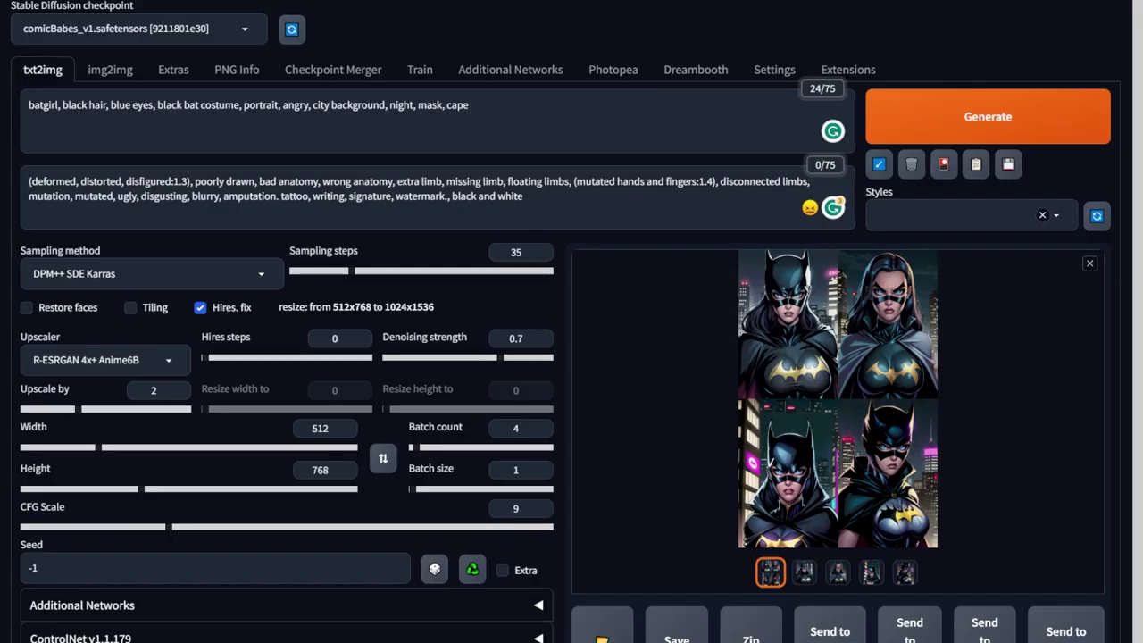
Check the four-image Hires. fix grid enlarged, then upscale its first batgirl image in Extras with Resize set to 2
{"action": "left_click", "coordinate": [838, 399]}
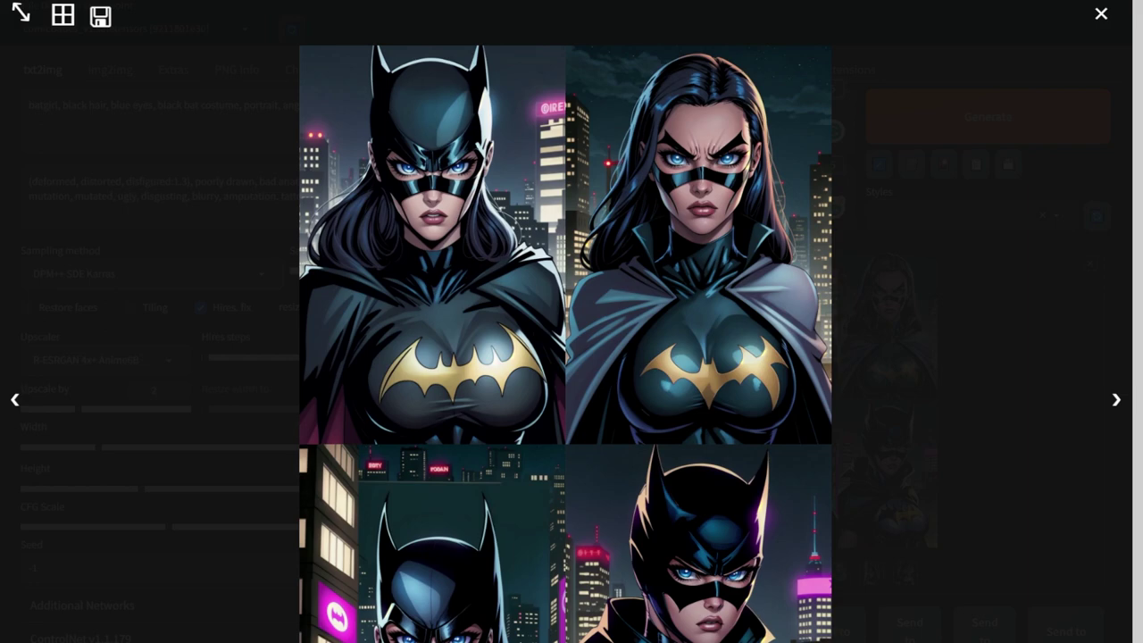
{"action": "key", "text": "Escape"}
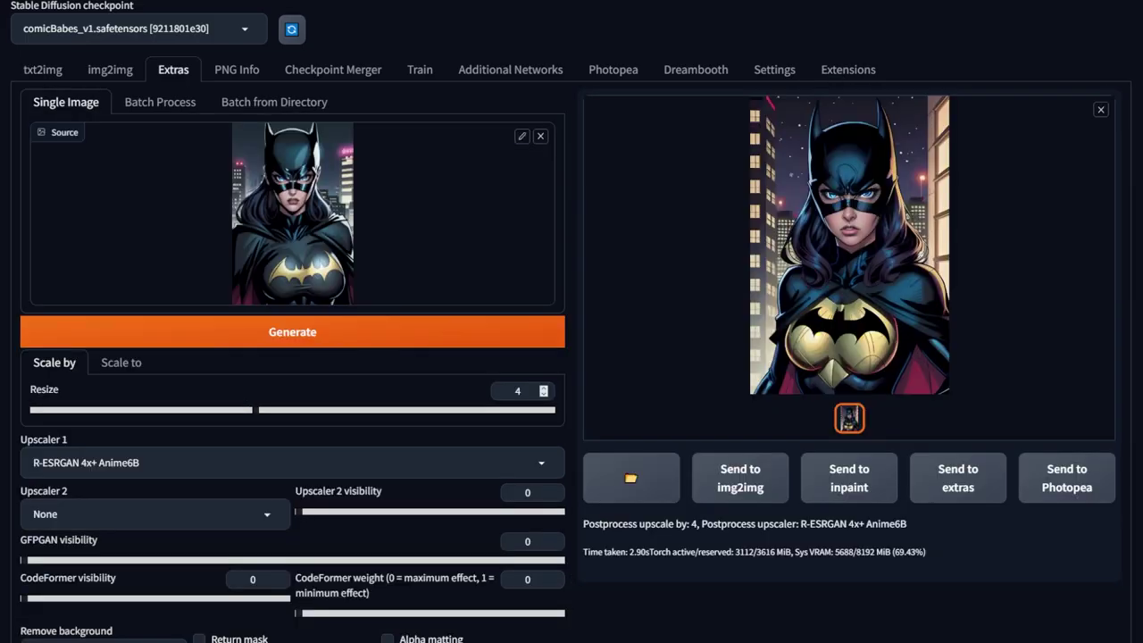
{"action": "double_click", "coordinate": [518, 390]}
{"action": "type", "text": "2"}
{"action": "left_click", "coordinate": [483, 332]}
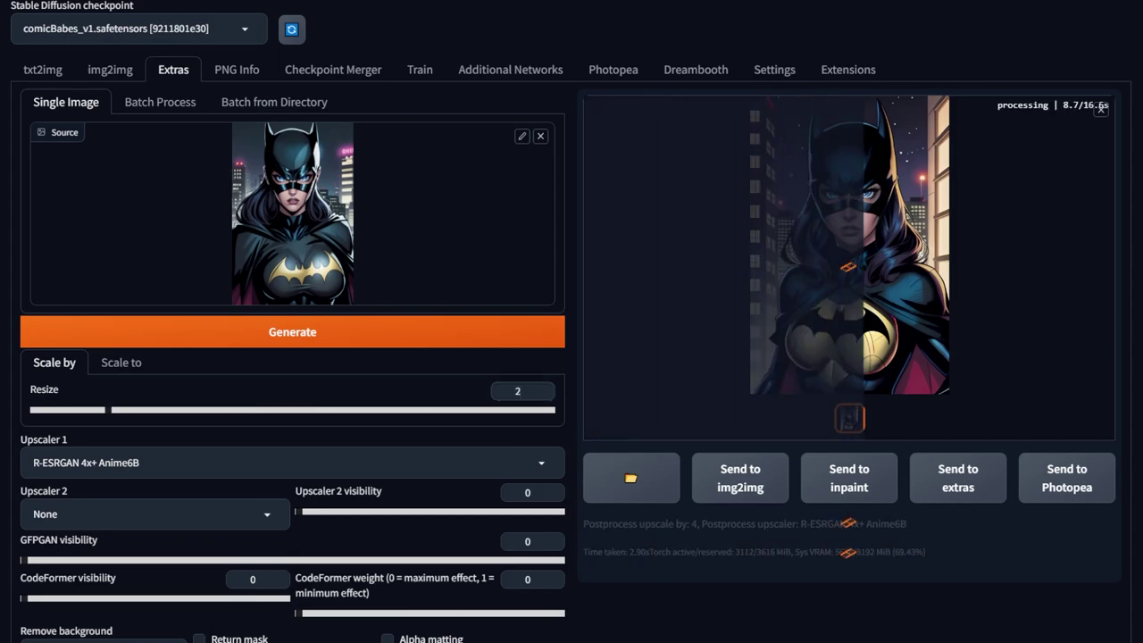
{"action": "left_click", "coordinate": [850, 259]}
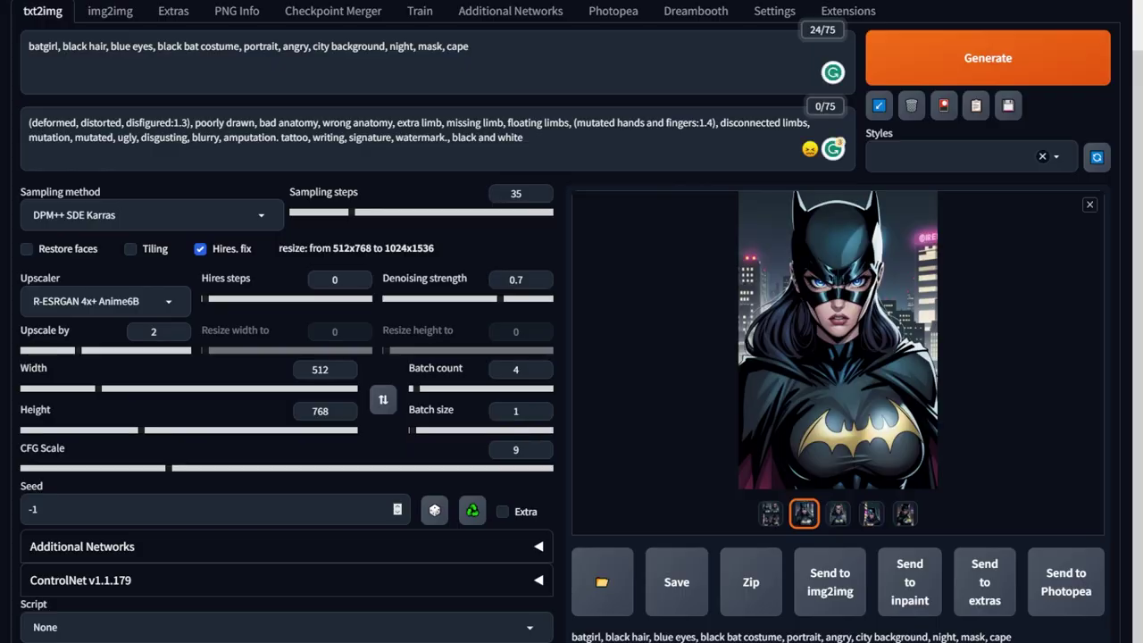
{"action": "double_click", "coordinate": [159, 501]}
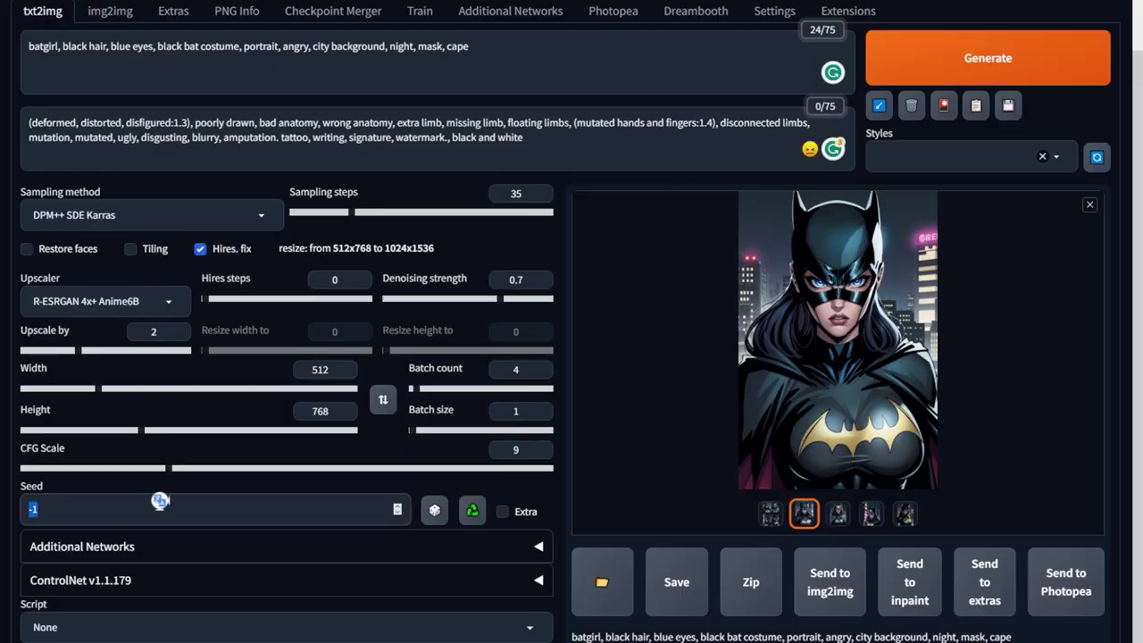
{"action": "key", "text": "ctrl+v"}
{"action": "scroll", "coordinate": [159, 501], "scroll_direction": "up", "scroll_amount": 1}
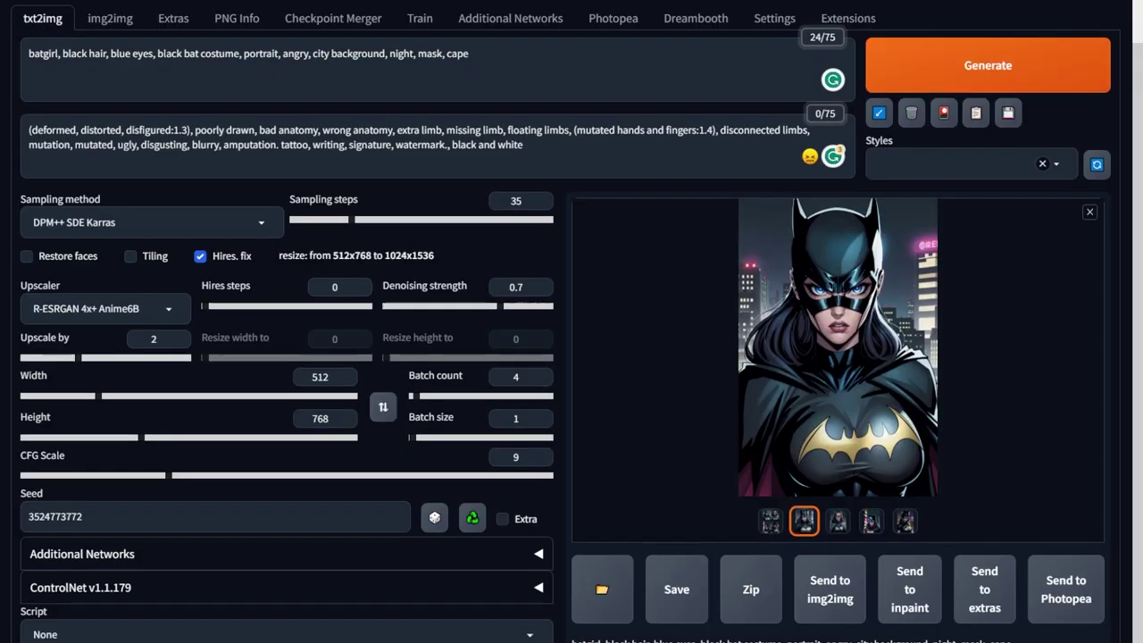
{"action": "scroll", "coordinate": [572, 321], "scroll_direction": "up", "scroll_amount": 1}
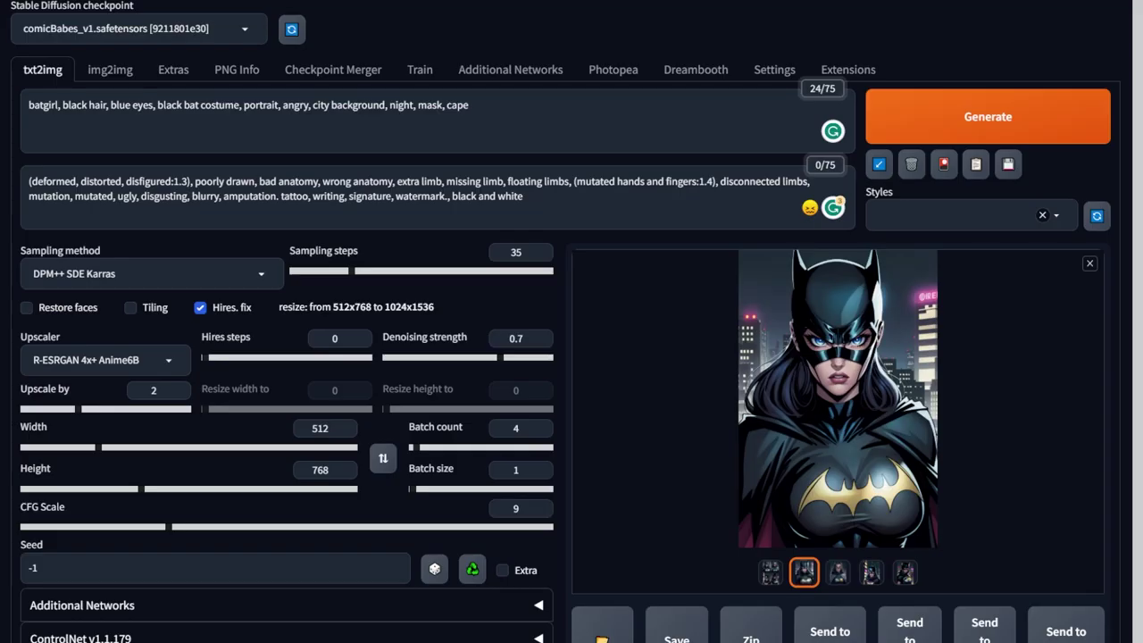
View the second single image of the Hires. fix batch enlarged
{"action": "left_click", "coordinate": [837, 572]}
{"action": "left_click", "coordinate": [839, 399]}
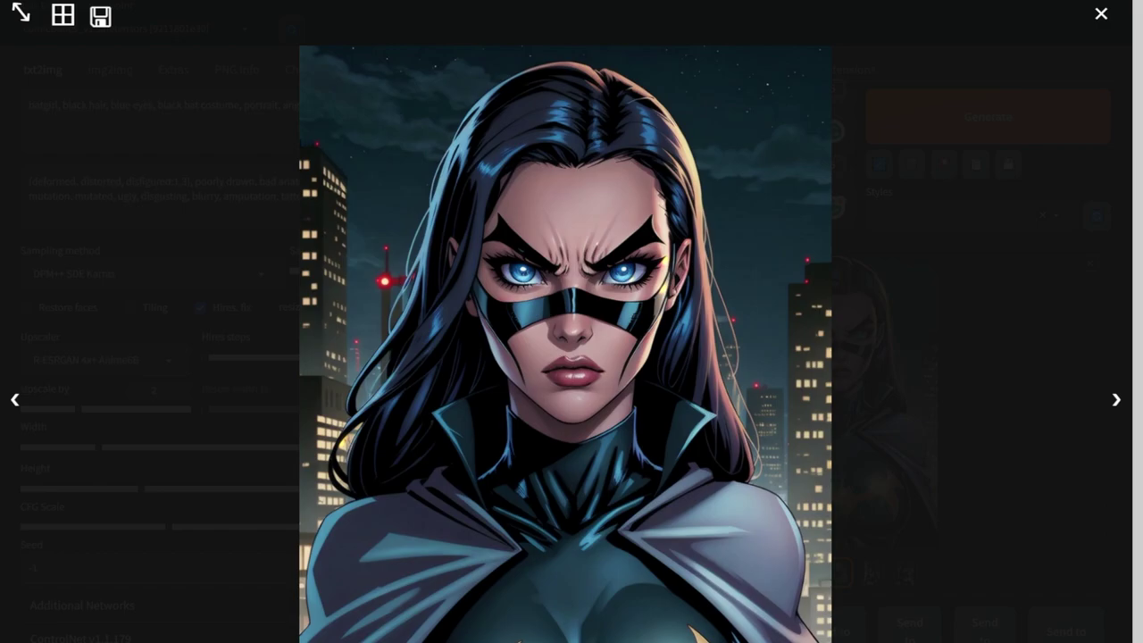
View the third and fourth single images of the Hires. fix batch enlarged
{"action": "left_click", "coordinate": [838, 398]}
{"action": "left_click", "coordinate": [872, 573]}
{"action": "left_click", "coordinate": [838, 398]}
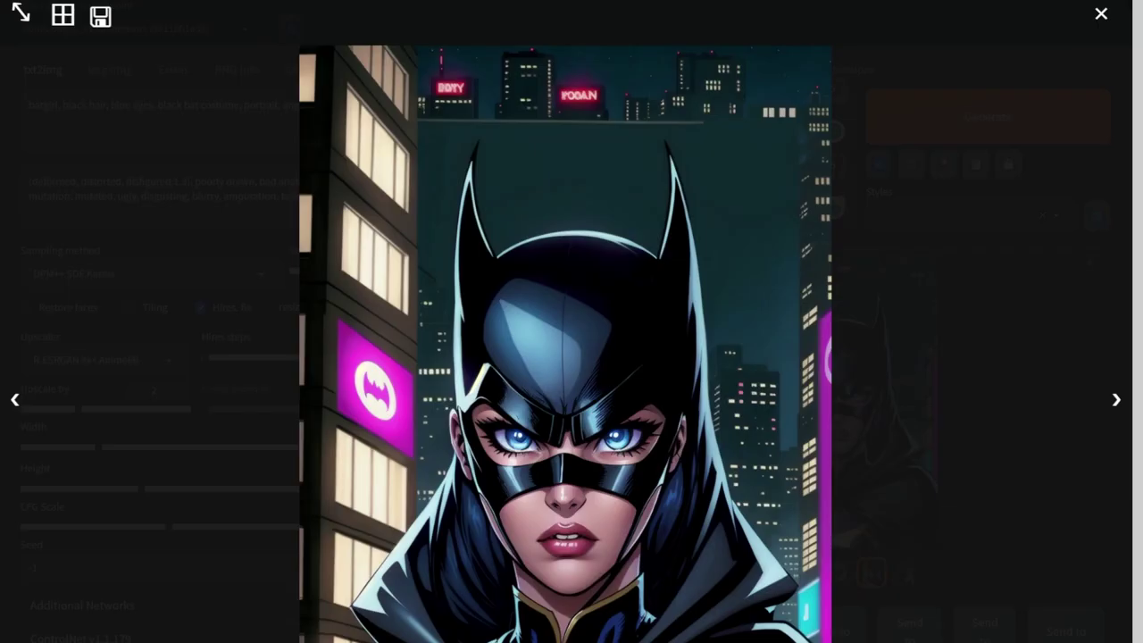
{"action": "left_click", "coordinate": [838, 398]}
{"action": "left_click", "coordinate": [906, 572]}
{"action": "left_click", "coordinate": [838, 398]}
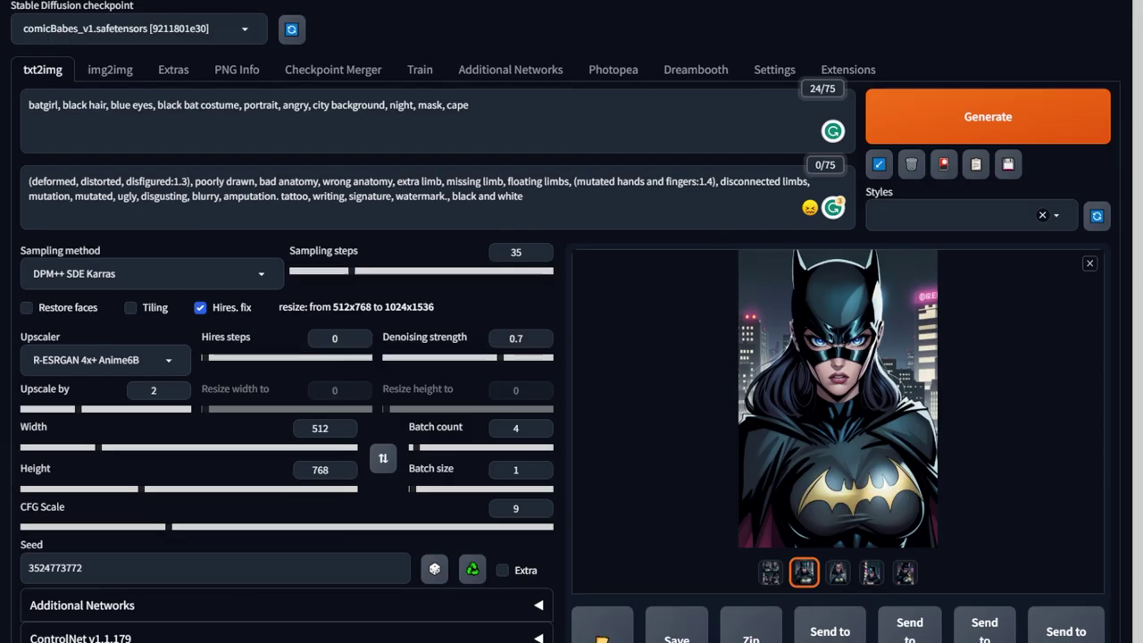
Add "yellow bat emblem" after "black bat costume", weight cape as (cape:1.1), generate four images and view the grid enlarged
{"action": "left_click", "coordinate": [241, 106]}
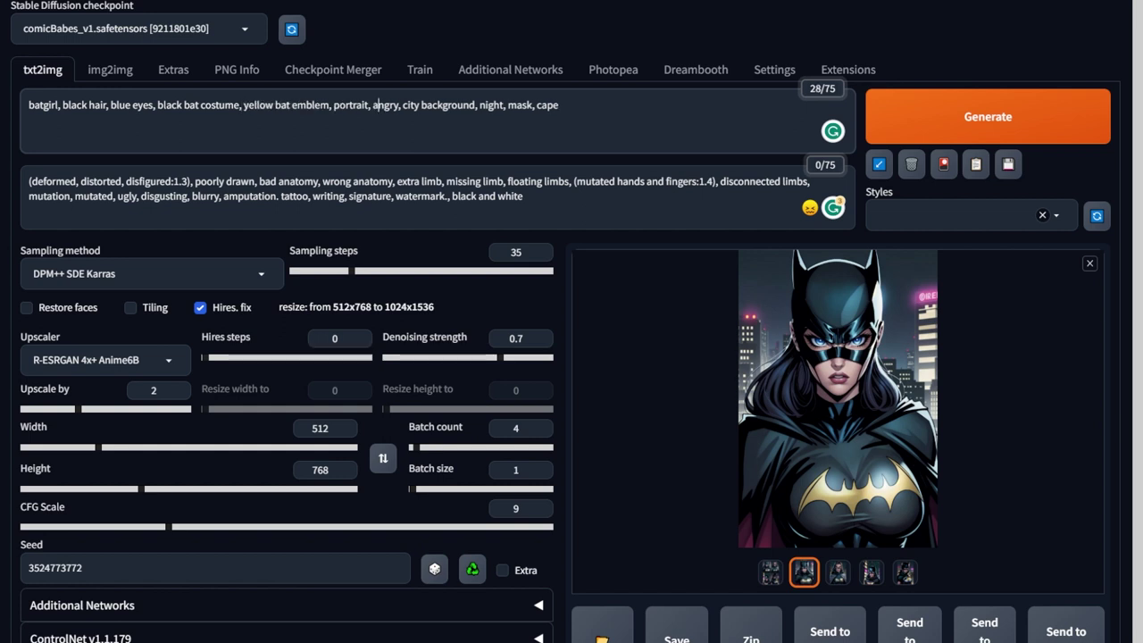
{"action": "double_click", "coordinate": [585, 105]}
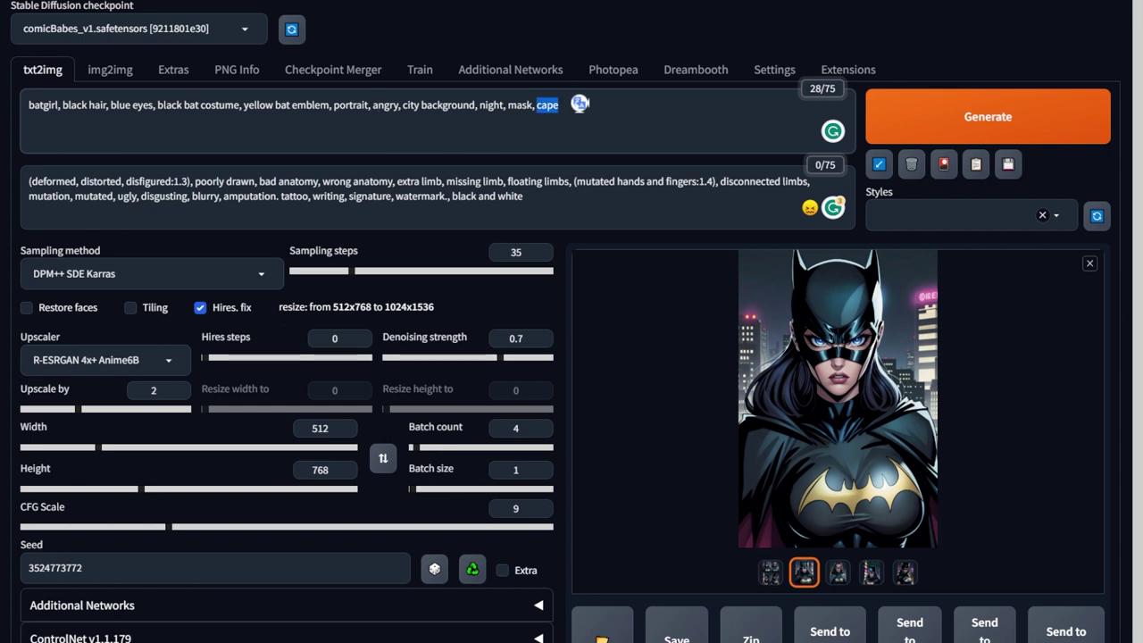
{"action": "key", "text": "ctrl+Up"}
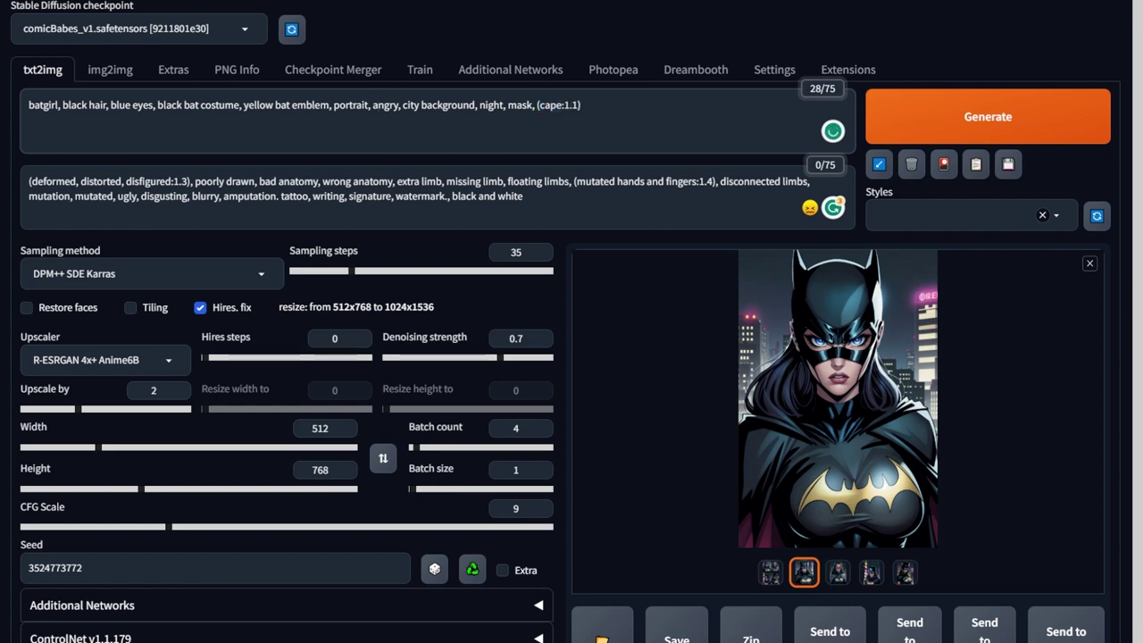
{"action": "double_click", "coordinate": [551, 105]}
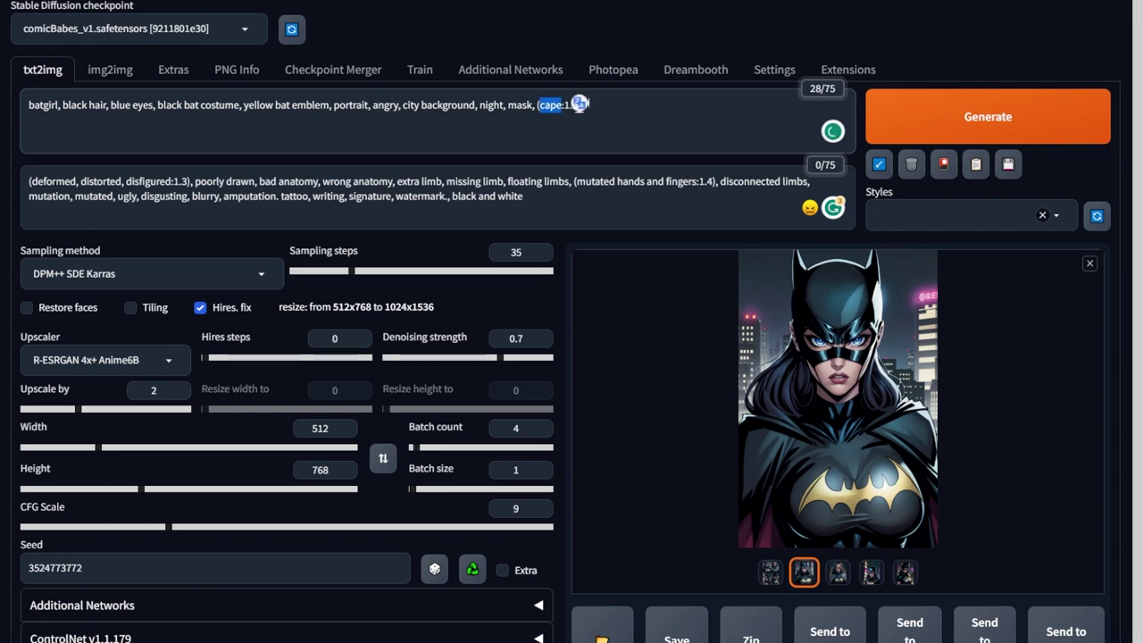
{"action": "left_click", "coordinate": [584, 105]}
{"action": "key", "text": "ctrl+Return"}
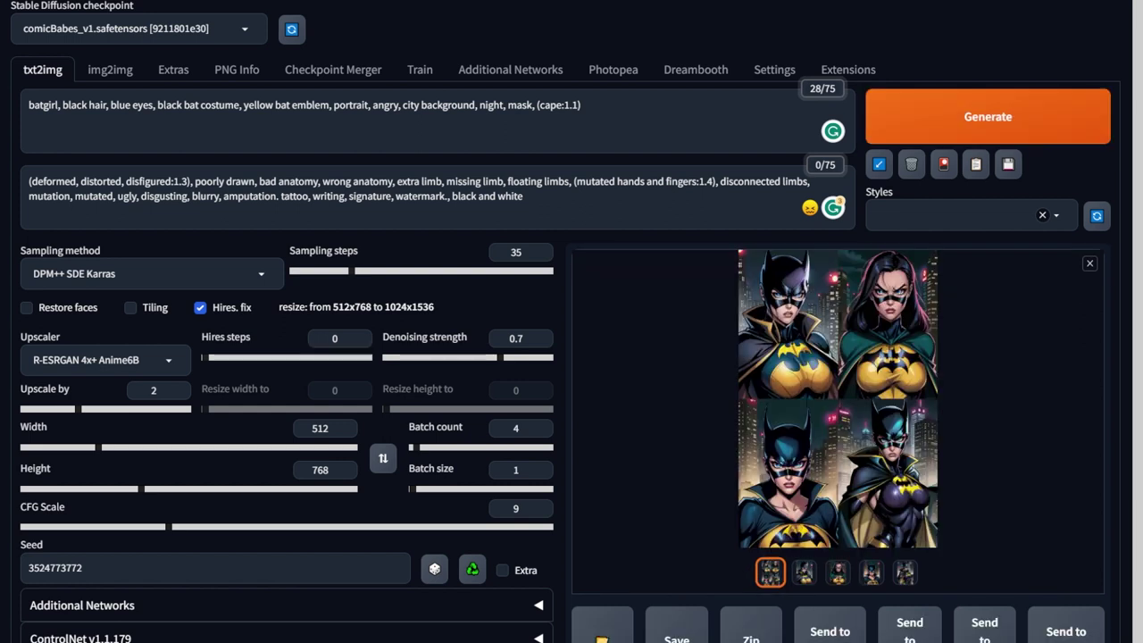
{"action": "left_click", "coordinate": [838, 398]}
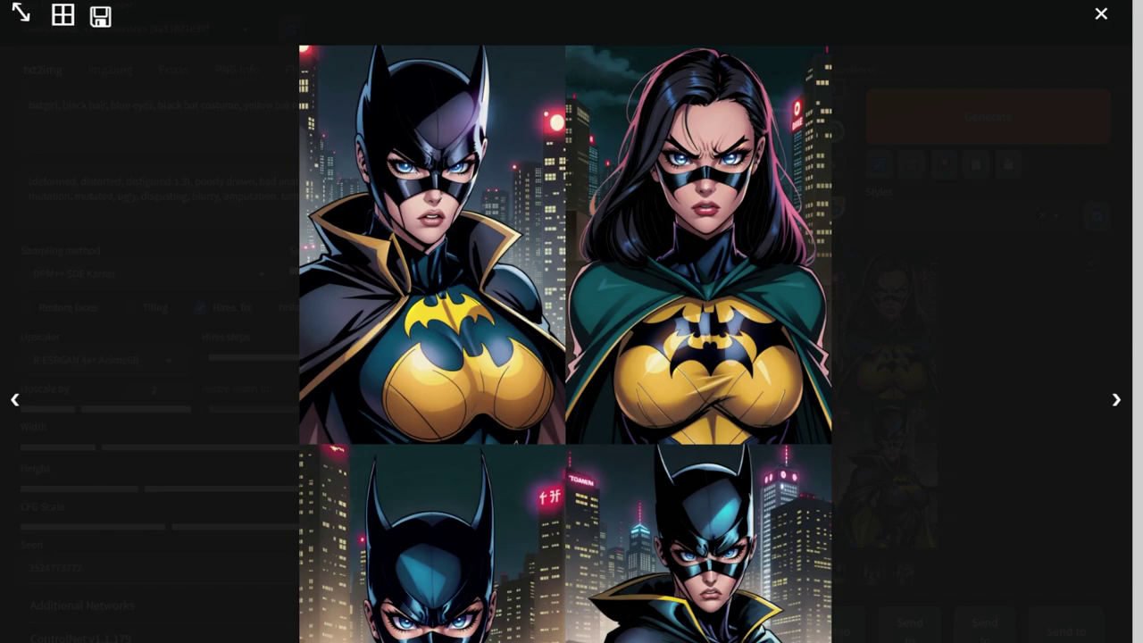
{"action": "key", "text": "Escape"}
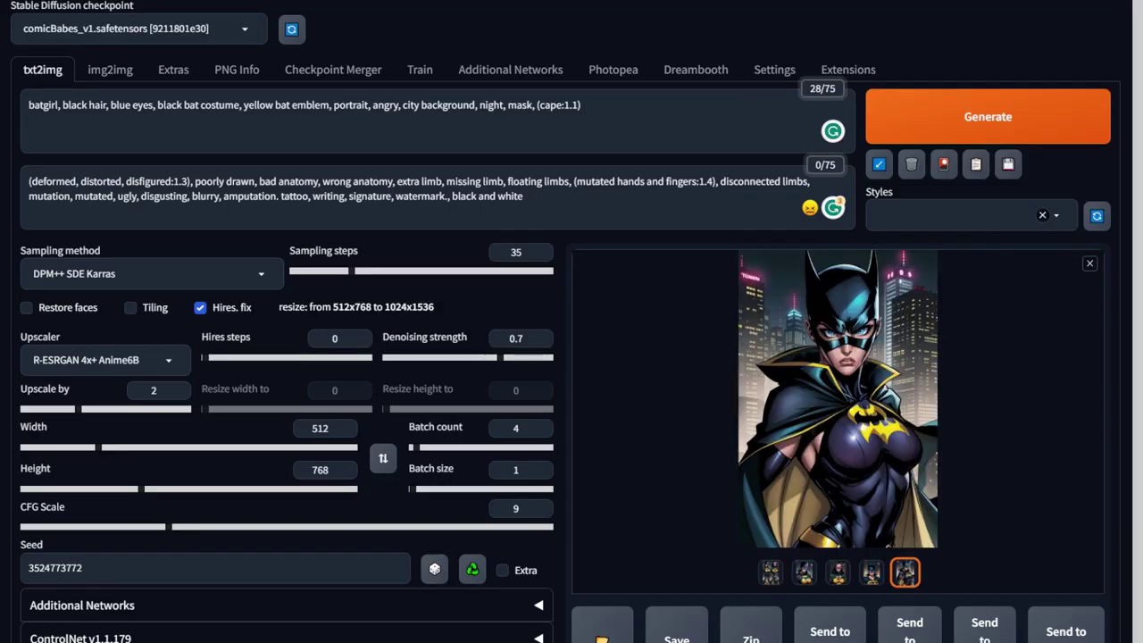
Remove "yellow bat emblem" from the prompt and change the costume phrase to "(black bat costume with bat emblem:1.1)"
{"action": "left_click_drag", "start_coordinate": [242, 106], "coordinate": [326, 105]}
{"action": "key", "text": "BackSpace"}
{"action": "key", "text": "BackSpace"}
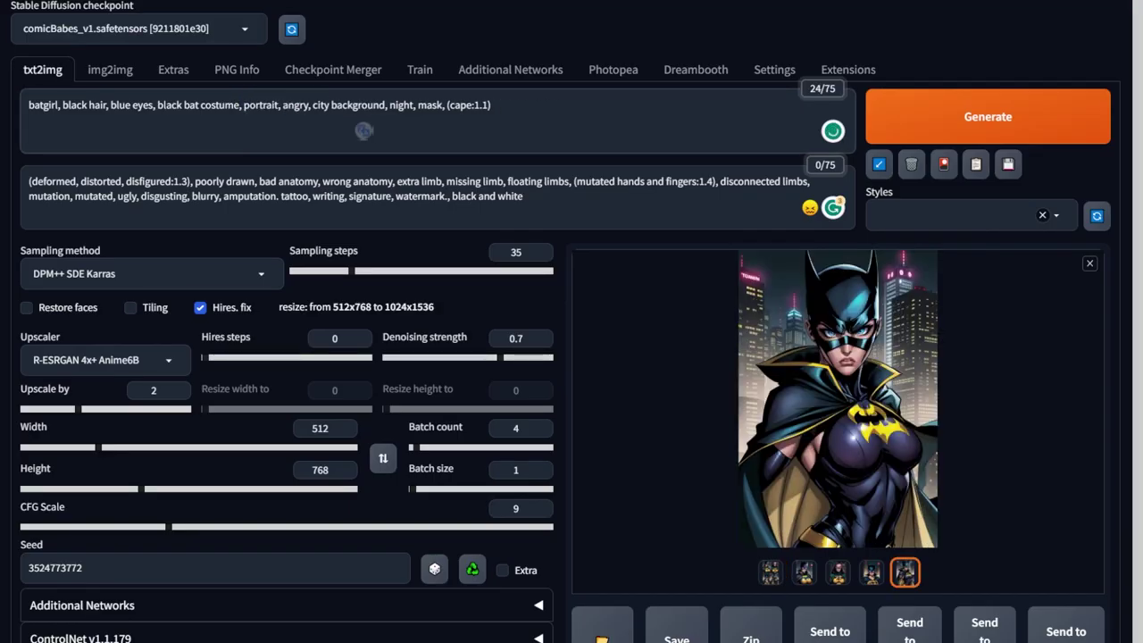
{"action": "left_click_drag", "start_coordinate": [239, 106], "coordinate": [158, 105]}
{"action": "key", "text": "ctrl+Up"}
{"action": "left_click", "coordinate": [295, 105]}
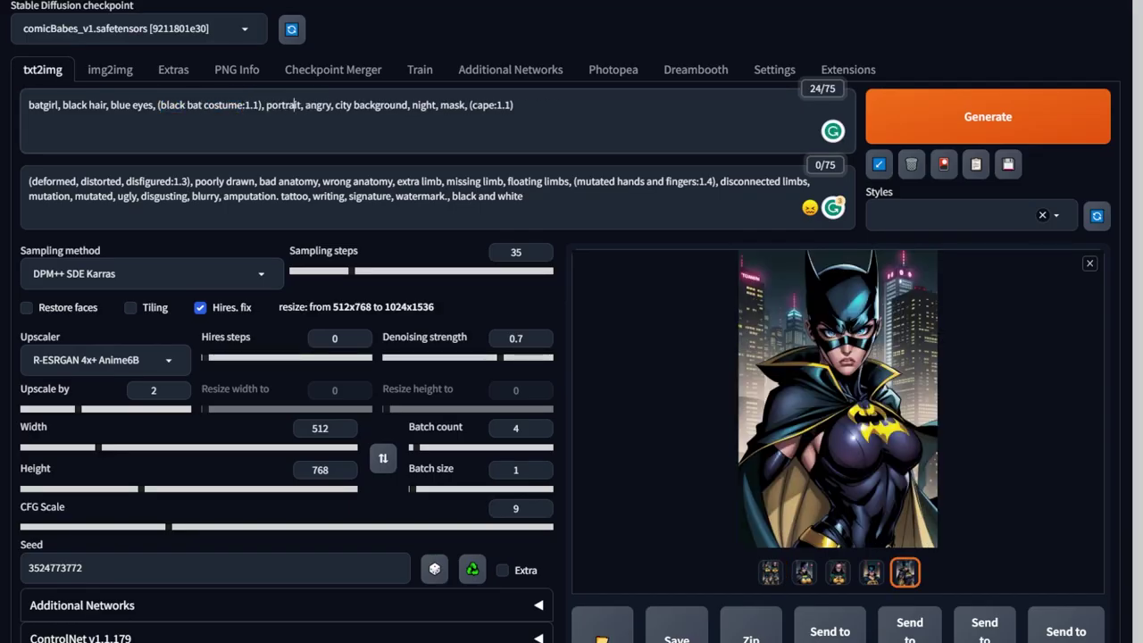
{"action": "type", "text": "with bat emblem"}
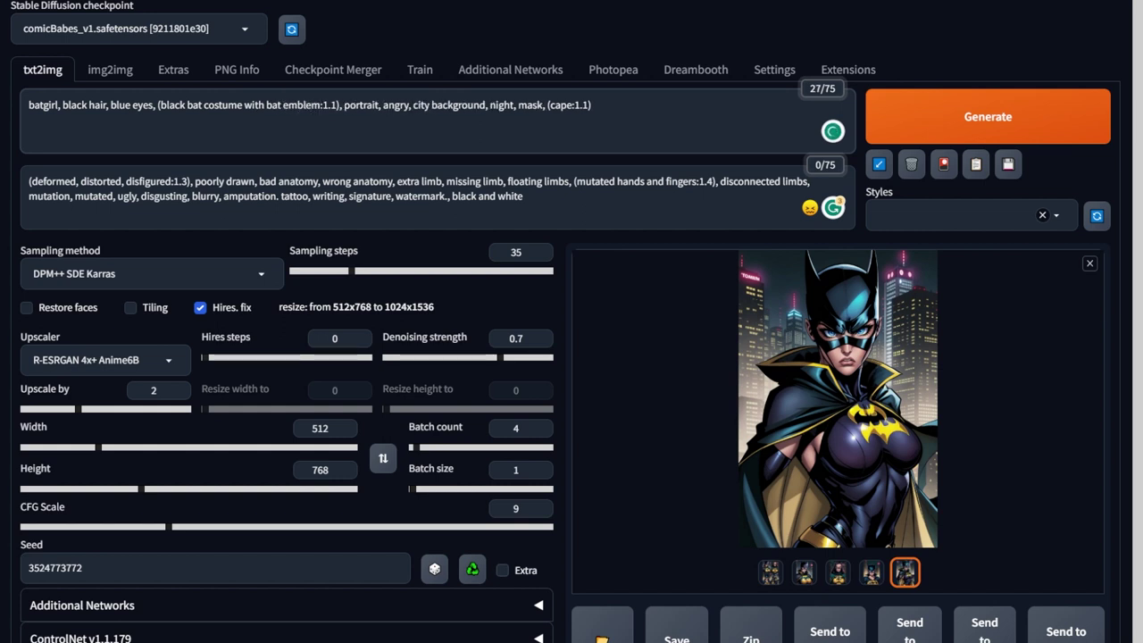
Enable the Extra seed options with variation strength 0.2, then generate with batch count 2 and view both single images
{"action": "left_click", "coordinate": [502, 570]}
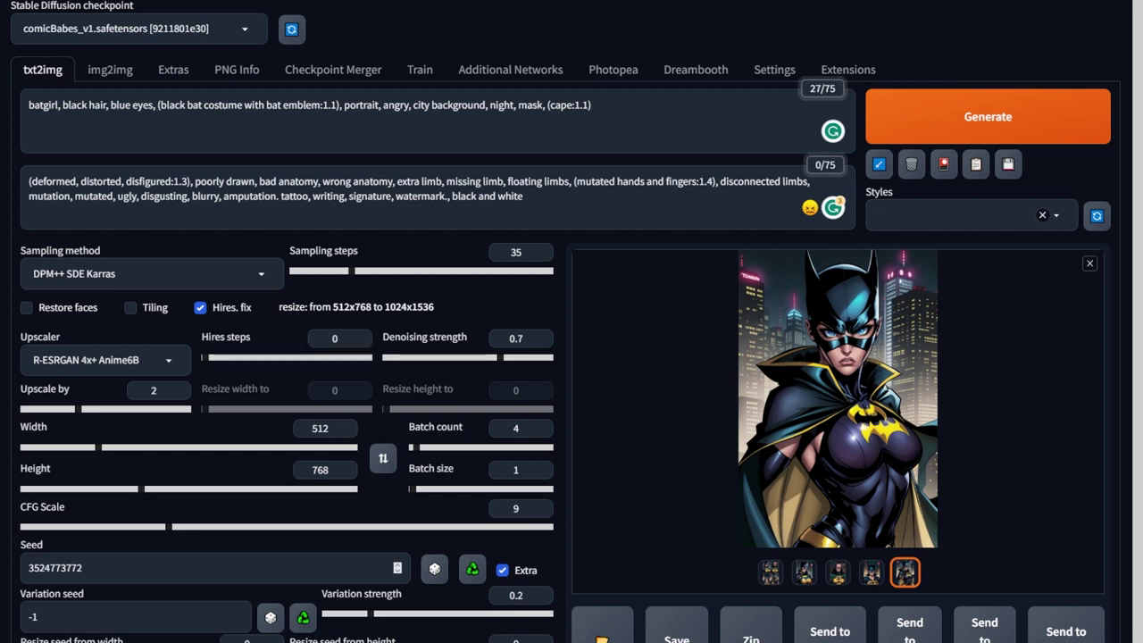
{"action": "double_click", "coordinate": [538, 430]}
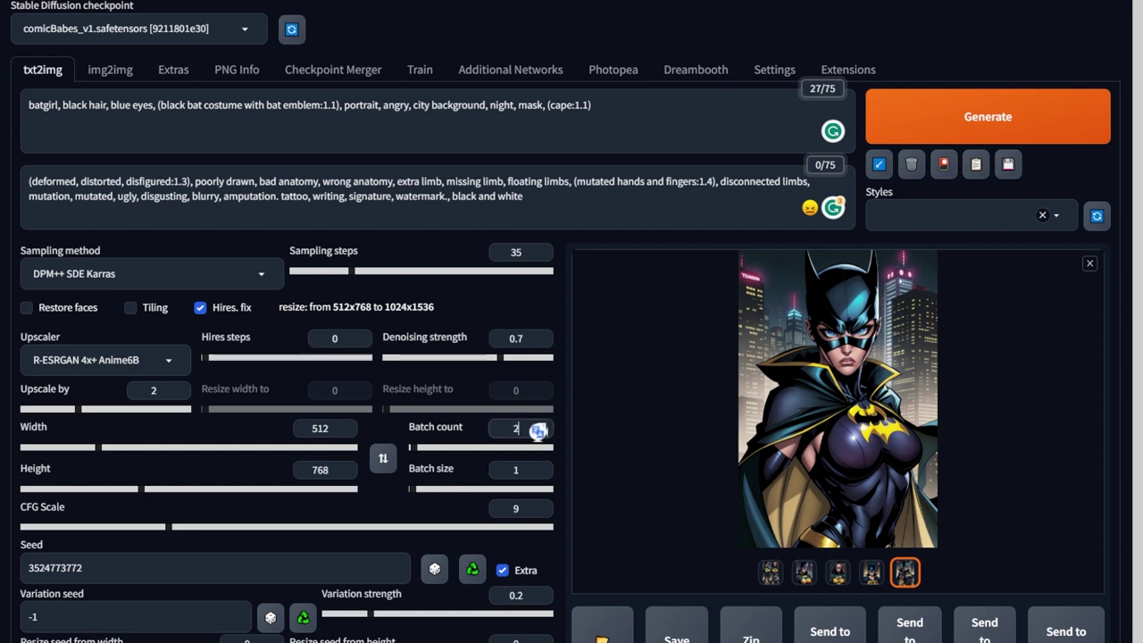
{"action": "type", "text": "2"}
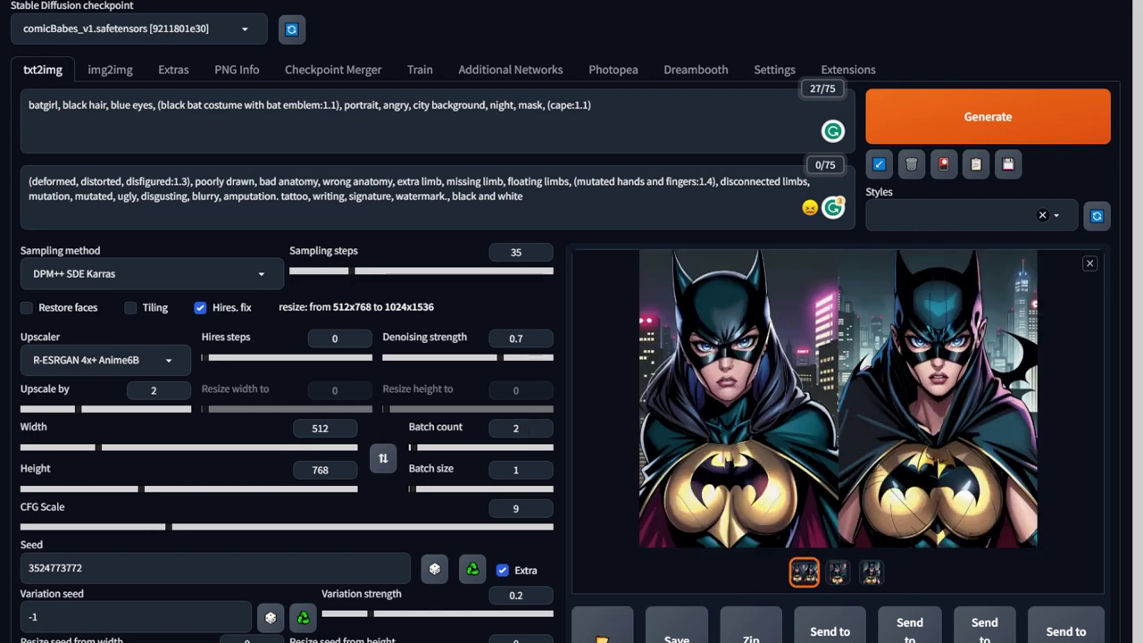
{"action": "left_click", "coordinate": [838, 572]}
{"action": "left_click", "coordinate": [871, 572]}
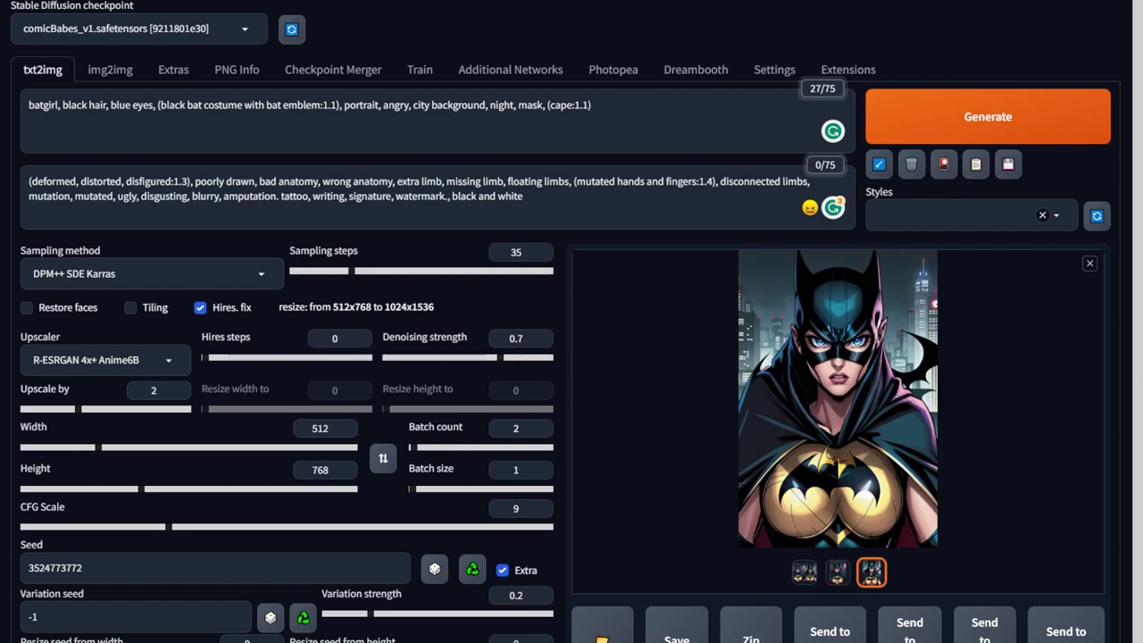
{"action": "left_click_drag", "start_coordinate": [573, 105], "coordinate": [608, 86]}
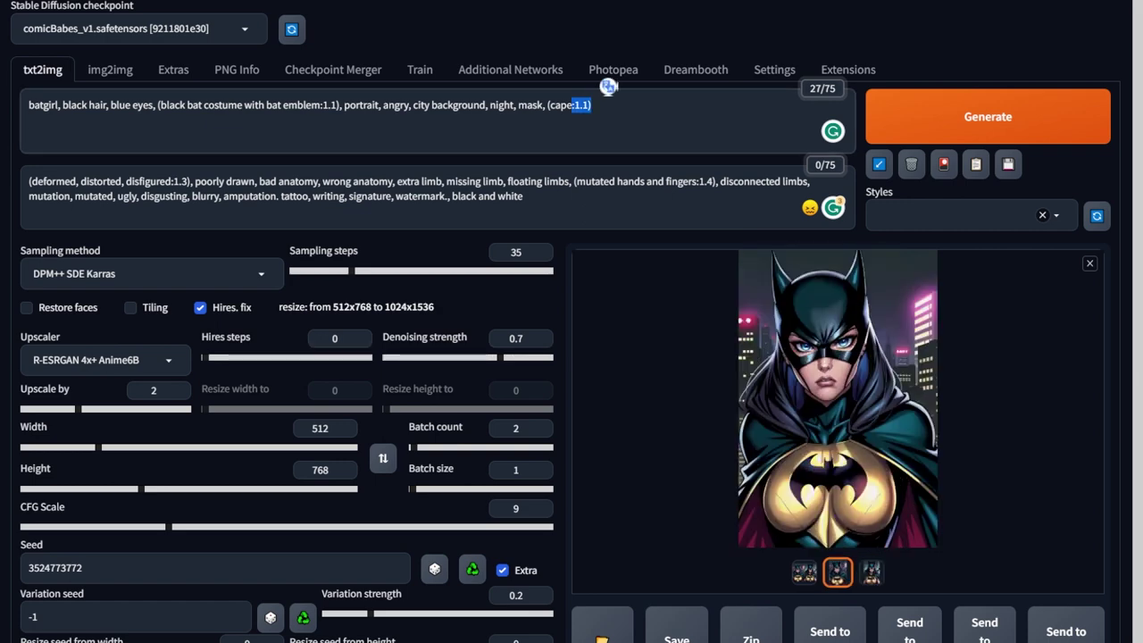
{"action": "key", "text": "BackSpace"}
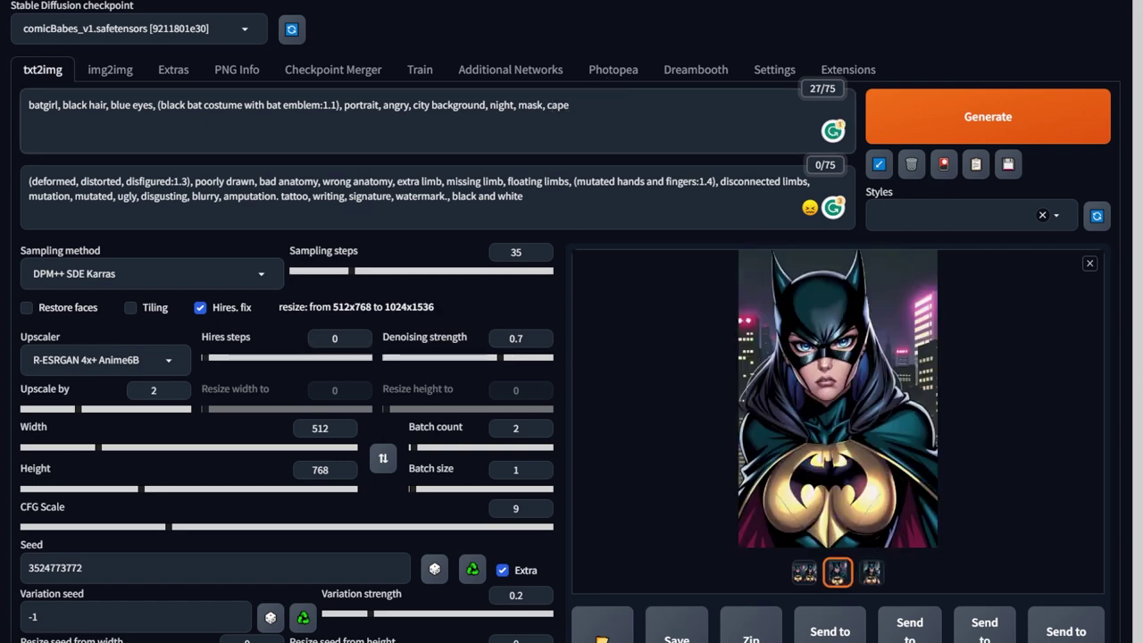
{"action": "left_click", "coordinate": [134, 617]}
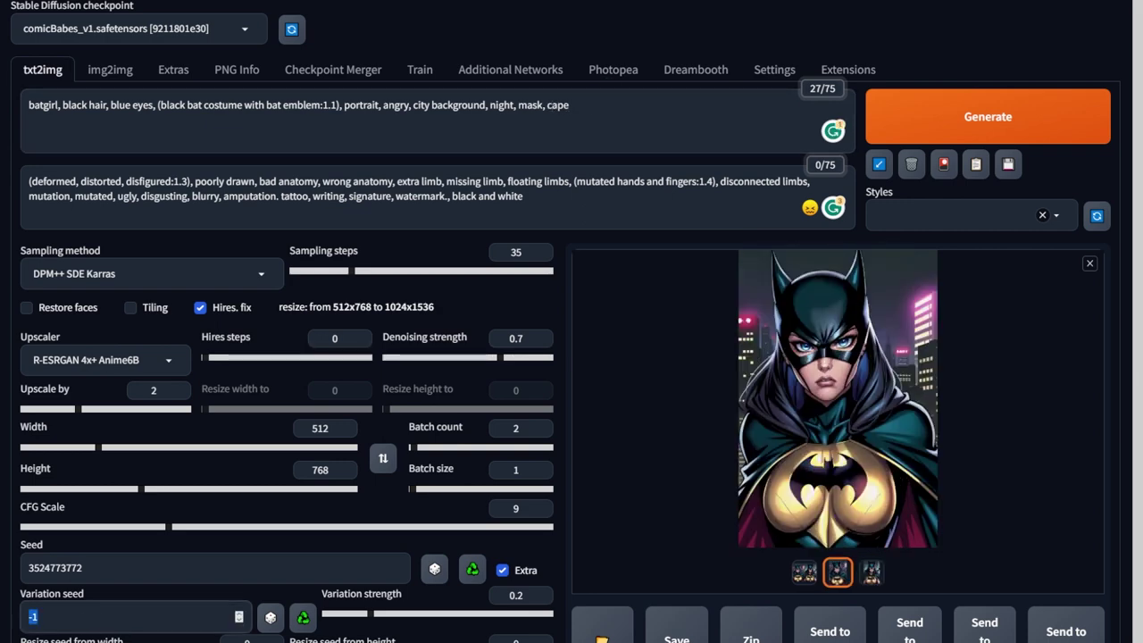
{"action": "key", "text": "ctrl+v"}
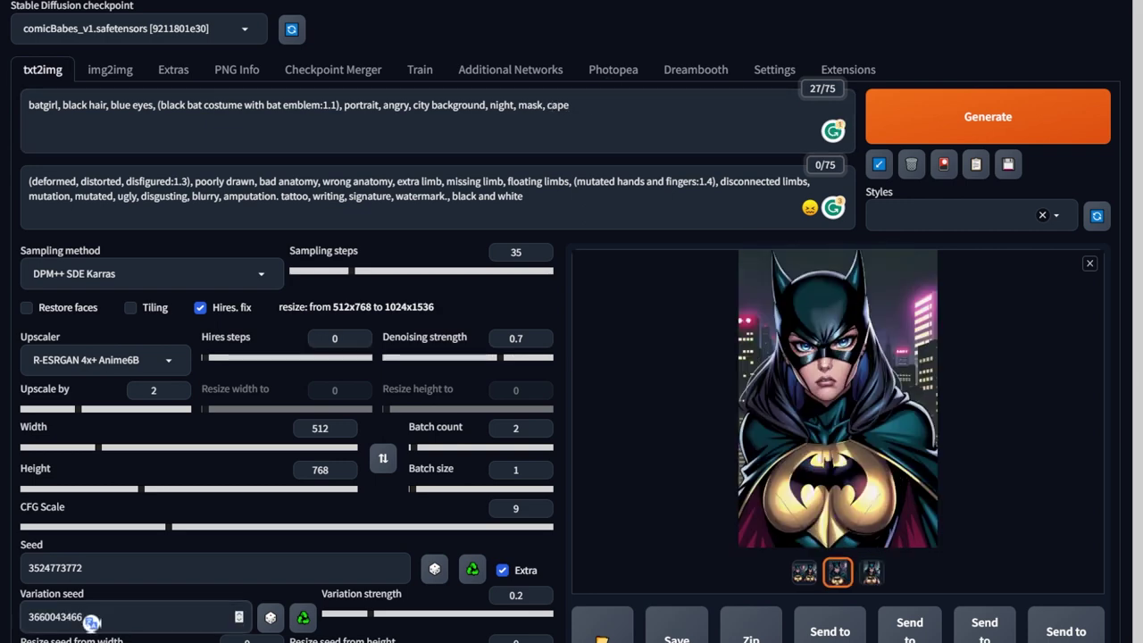
{"action": "left_click", "coordinate": [562, 572]}
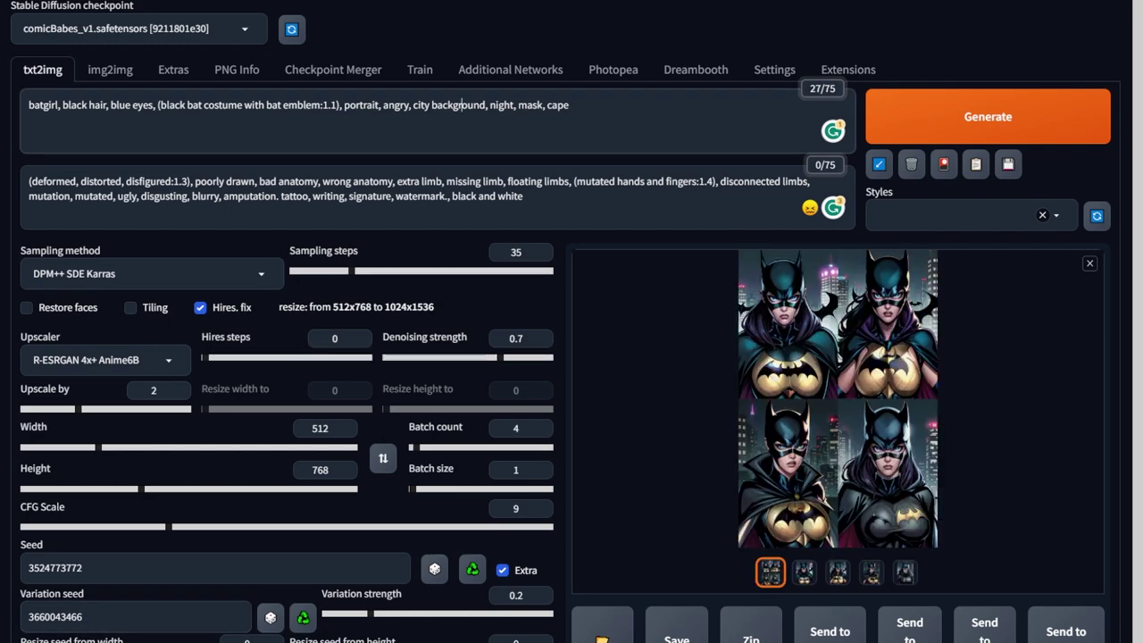
View the new four-image variation grid enlarged, then its first single image
{"action": "left_click", "coordinate": [831, 384]}
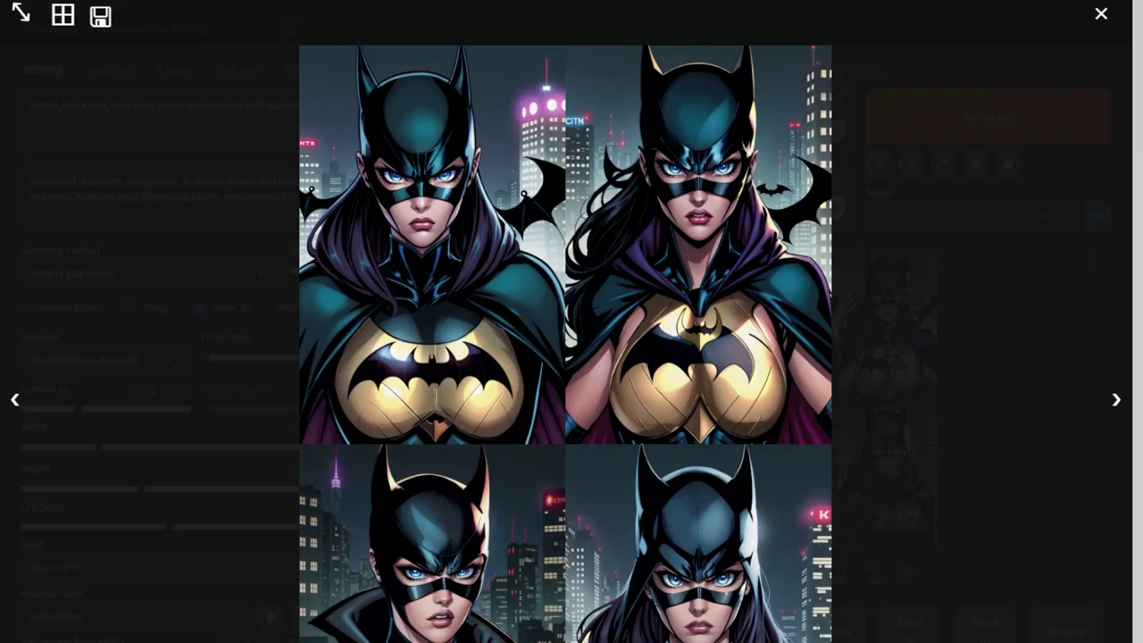
{"action": "key", "text": "Escape"}
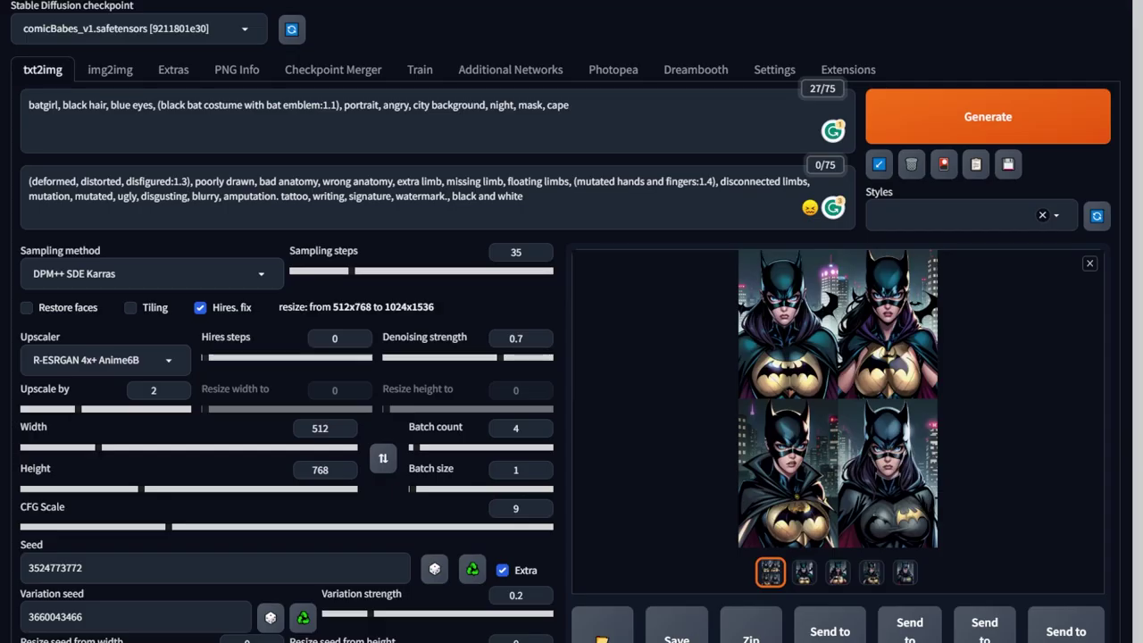
{"action": "left_click", "coordinate": [805, 572]}
{"action": "left_click", "coordinate": [831, 411]}
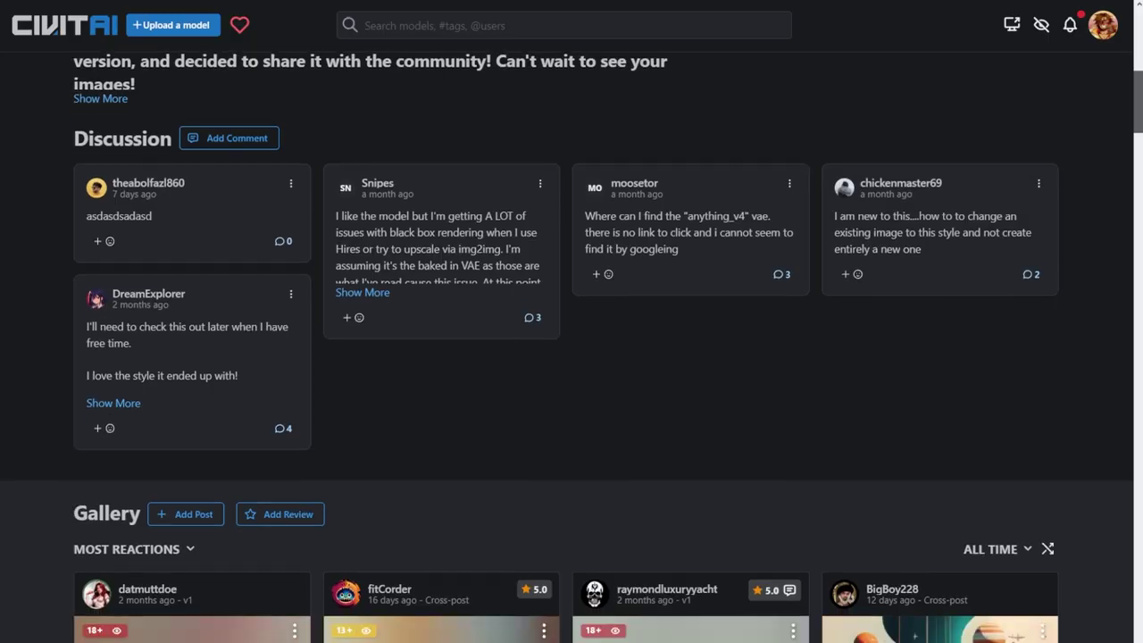
Browse the community gallery on the model's Civitai page and return to its Discussion section
{"action": "scroll", "coordinate": [572, 358], "scroll_direction": "down", "scroll_amount": 6}
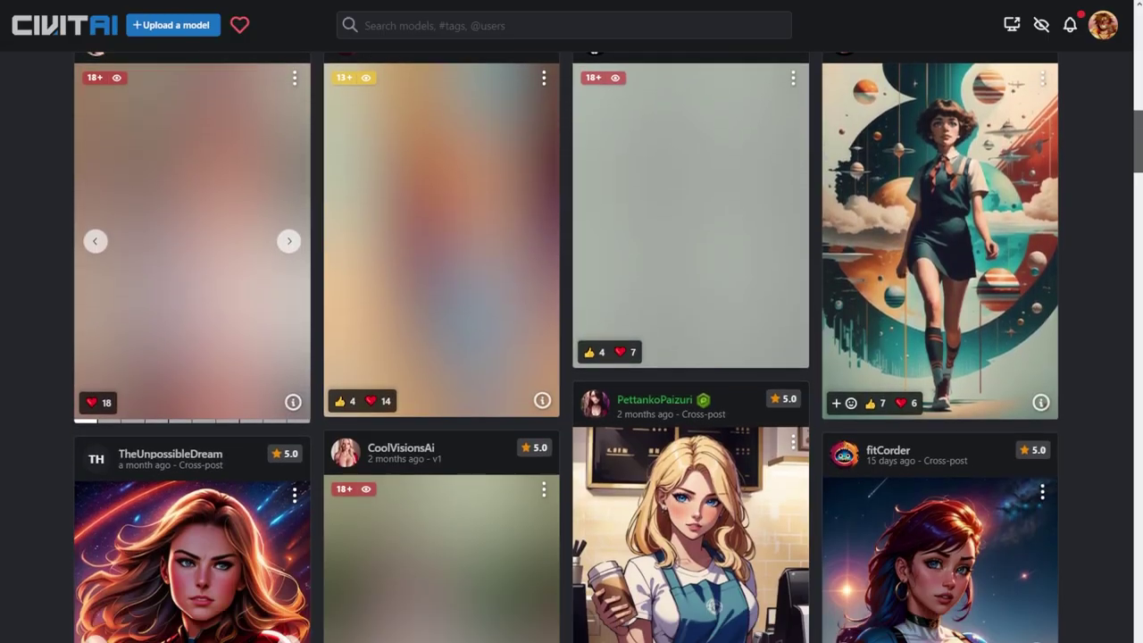
{"action": "scroll", "coordinate": [572, 357], "scroll_direction": "down", "scroll_amount": 8}
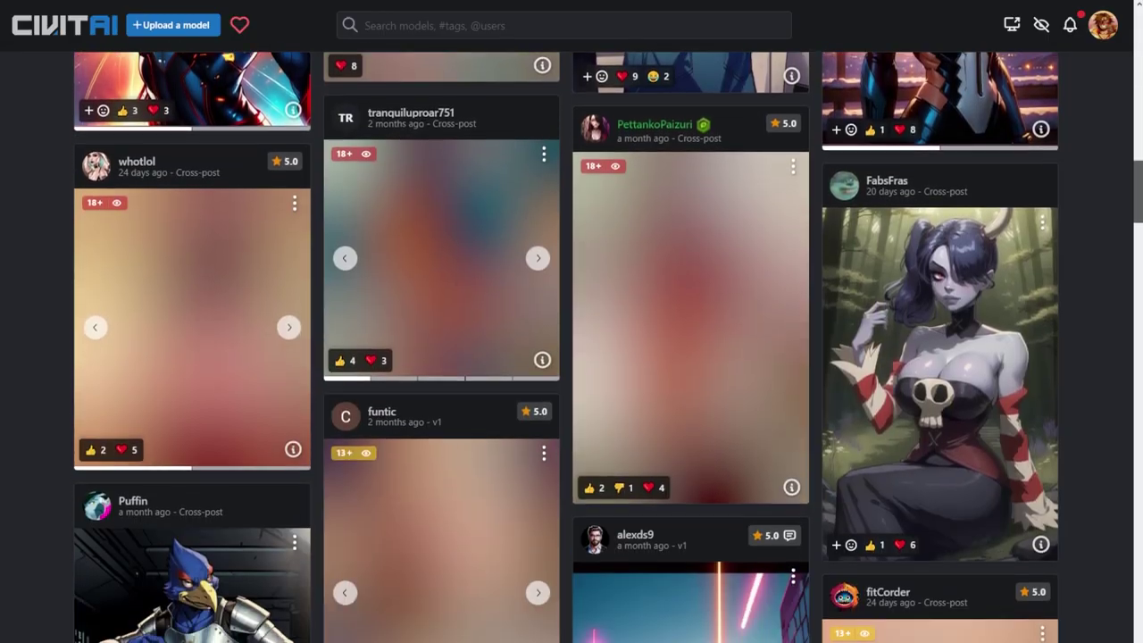
{"action": "scroll", "coordinate": [571, 358], "scroll_direction": "down", "scroll_amount": 5}
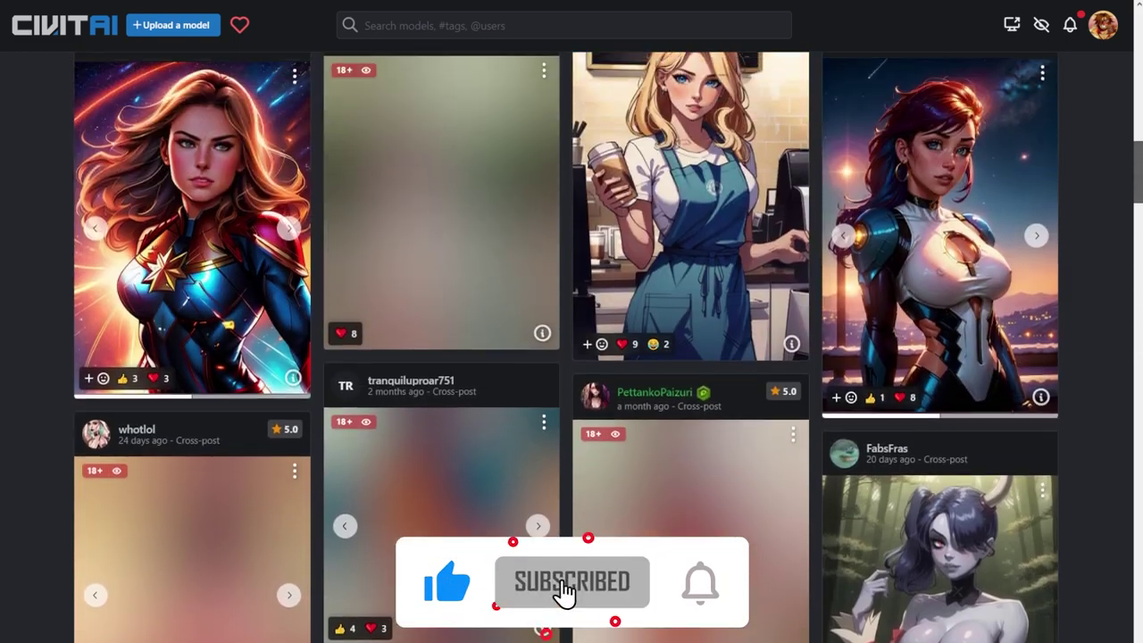
{"action": "scroll", "coordinate": [572, 357], "scroll_direction": "up", "scroll_amount": 10}
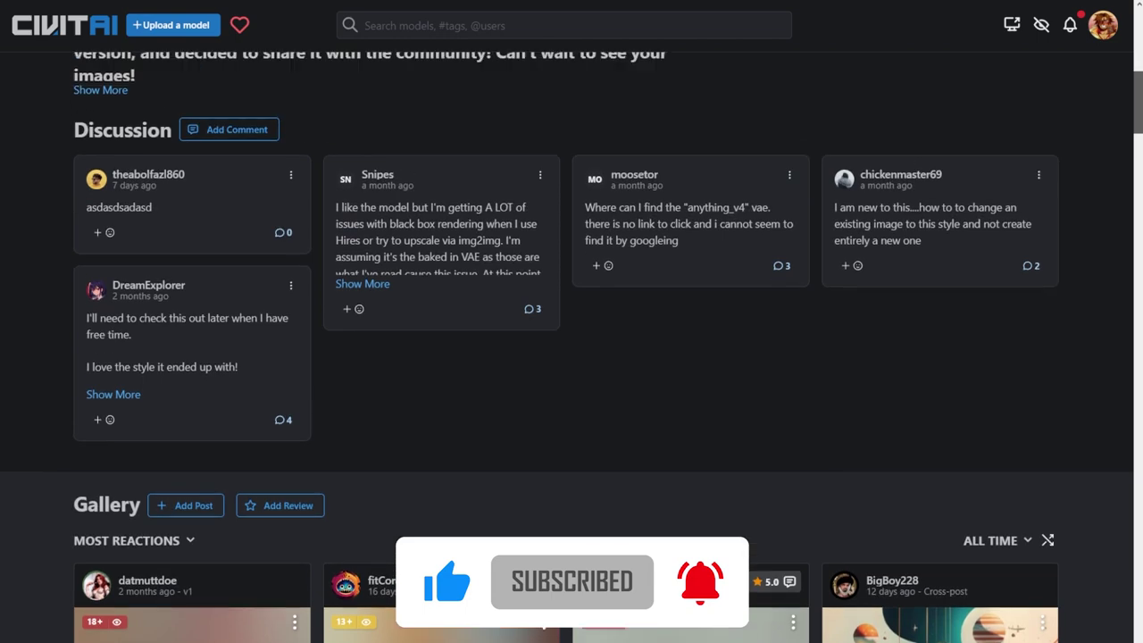